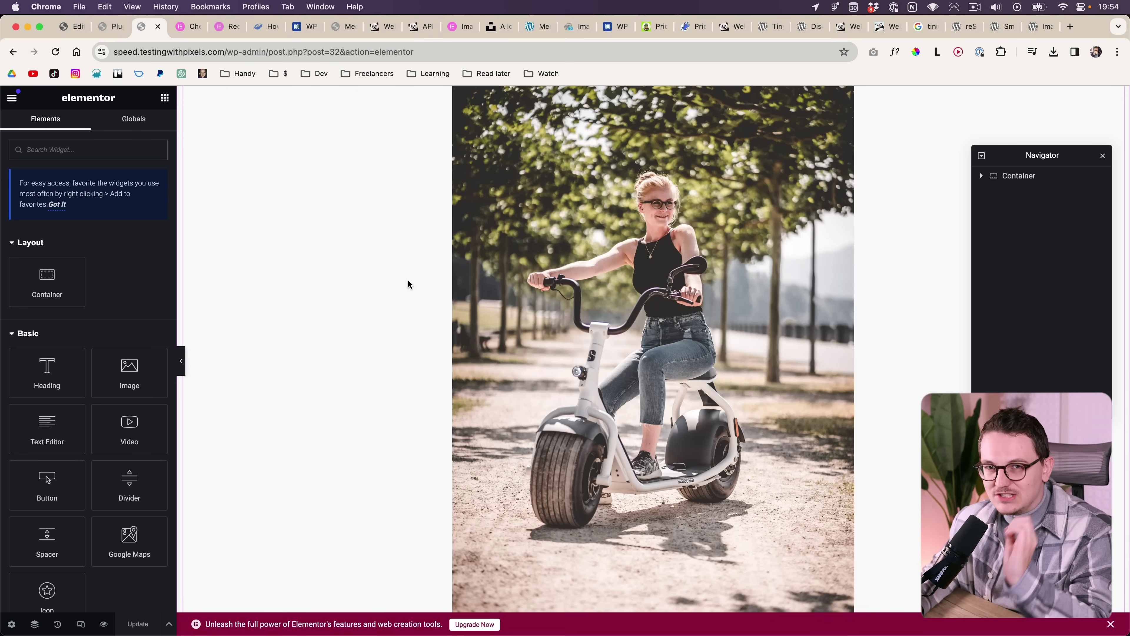
# Switch back to the speed.local Plugins tab and scroll to the top of the page.
pyautogui.press('super+alt+Left')
pyautogui.scroll(1, 402, 328)
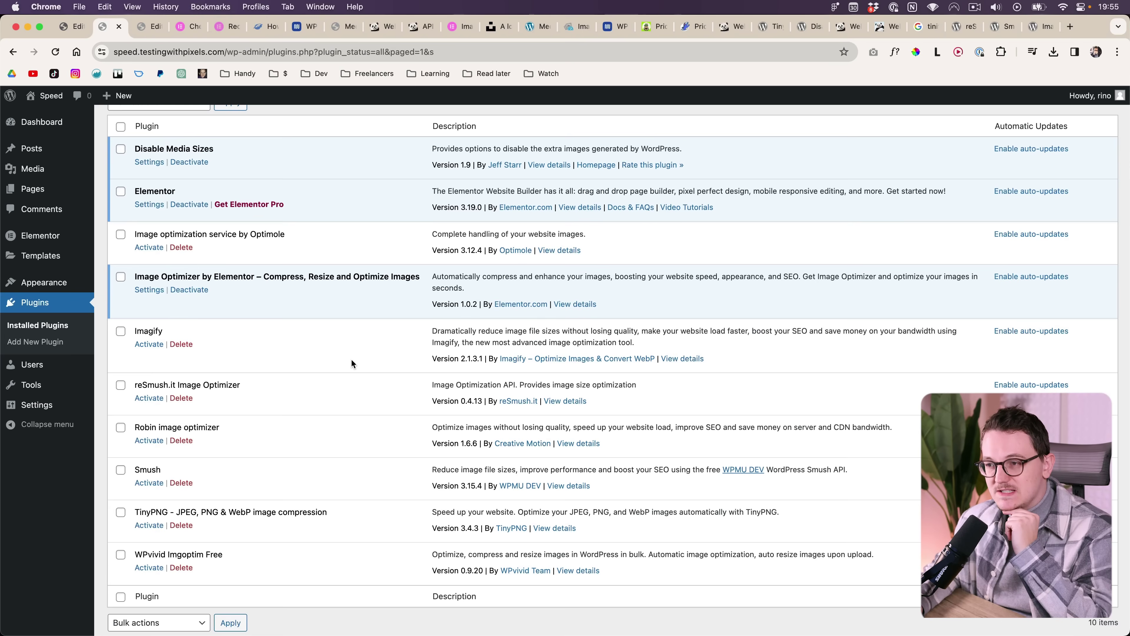
pyautogui.scroll(1, 351, 359)
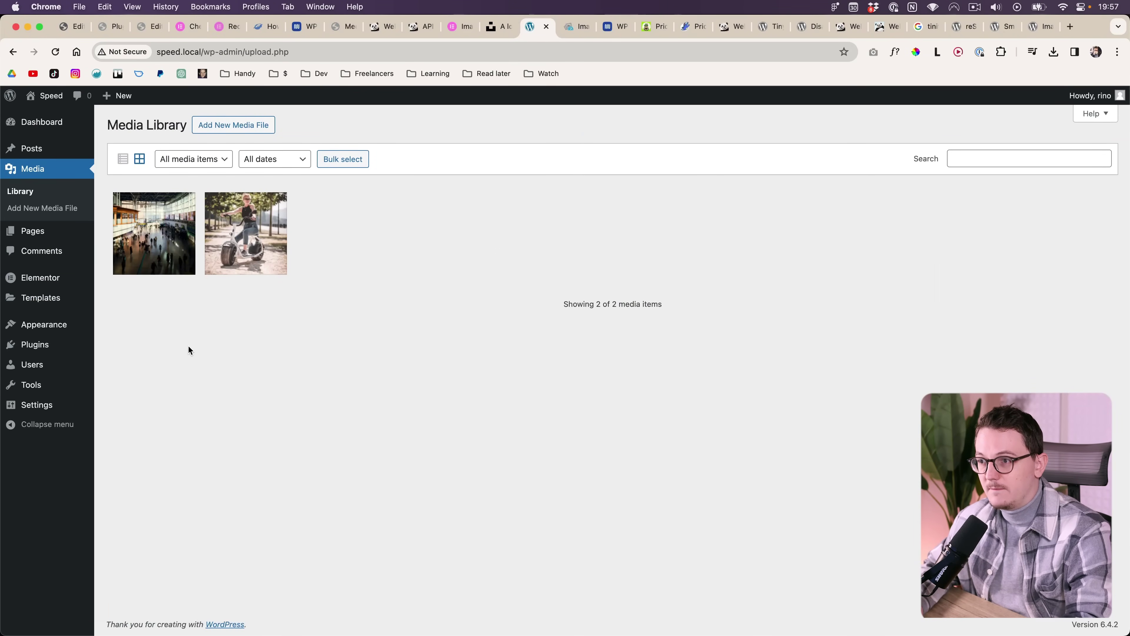
# Upload Diver 1.jpg to the Media Library and check its 2560-pixel dimension.
pyautogui.press('super+Tab')
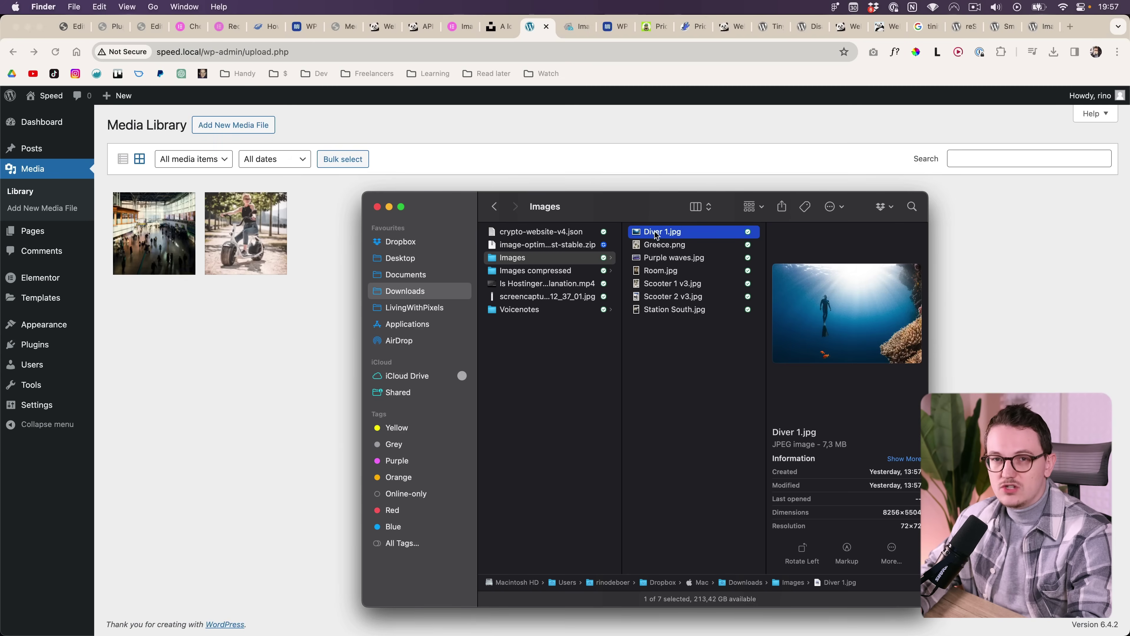
pyautogui.moveTo(654, 232); pyautogui.dragTo(240, 418)
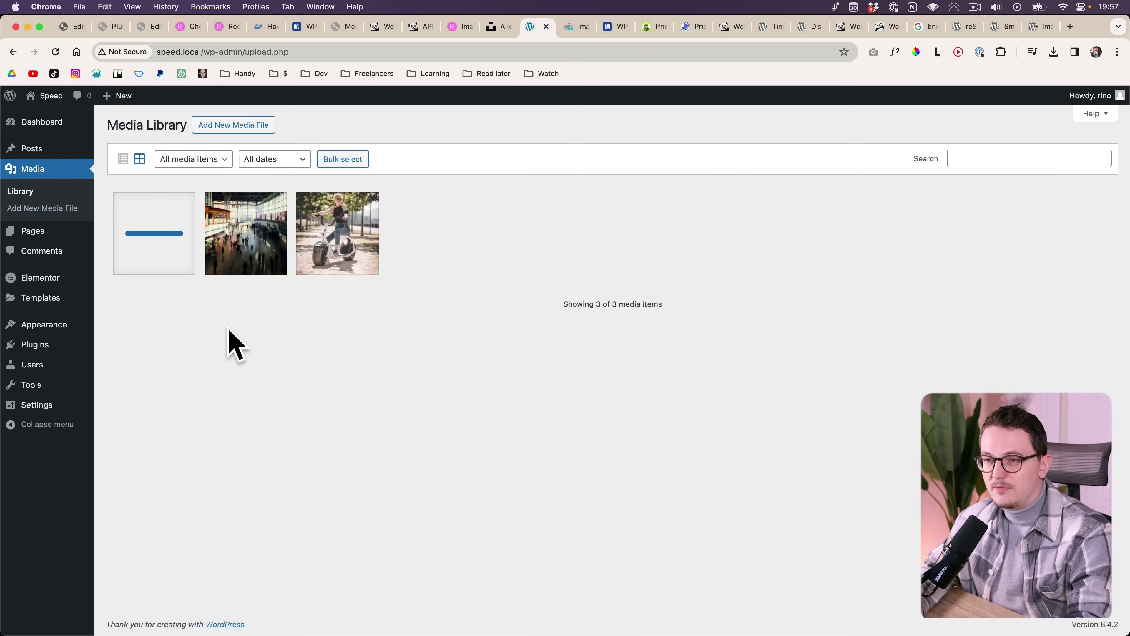
pyautogui.click(157, 237)
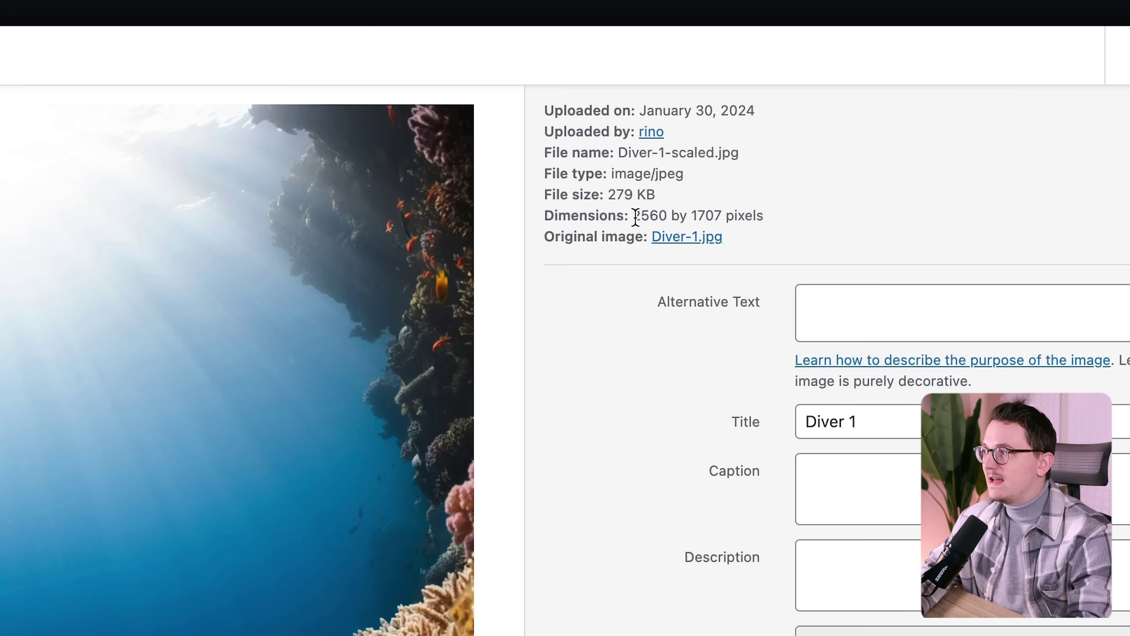
pyautogui.moveTo(635, 217); pyautogui.dragTo(644, 219)
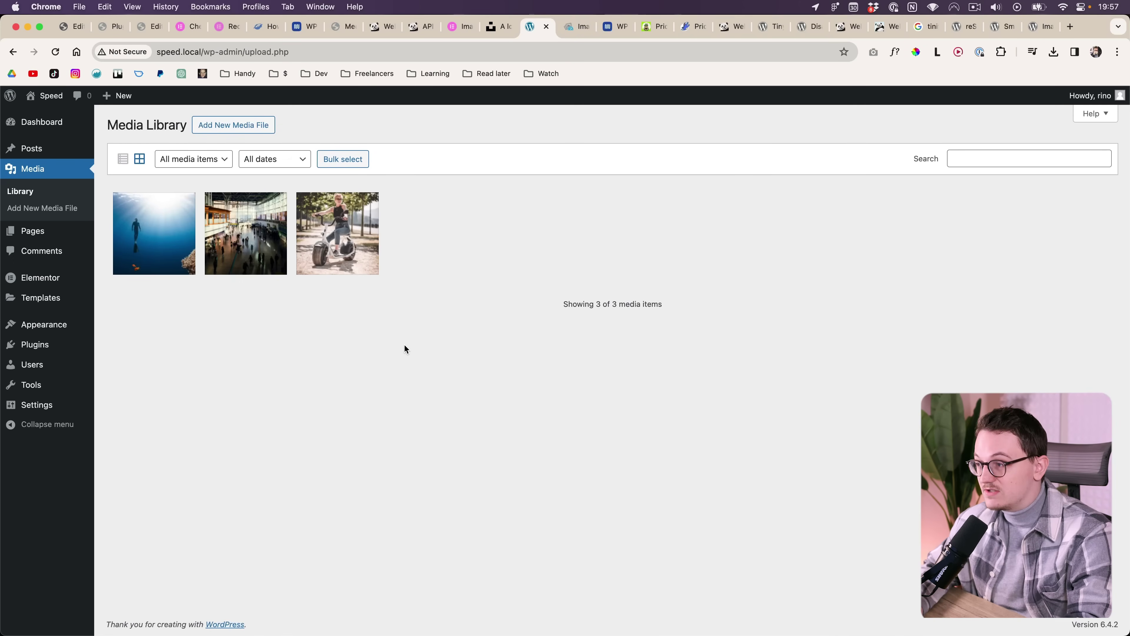
# Upload Greece.png and check its attachment details: 4 MB, 1920 × 2460 pixels.
pyautogui.press('super+Tab')
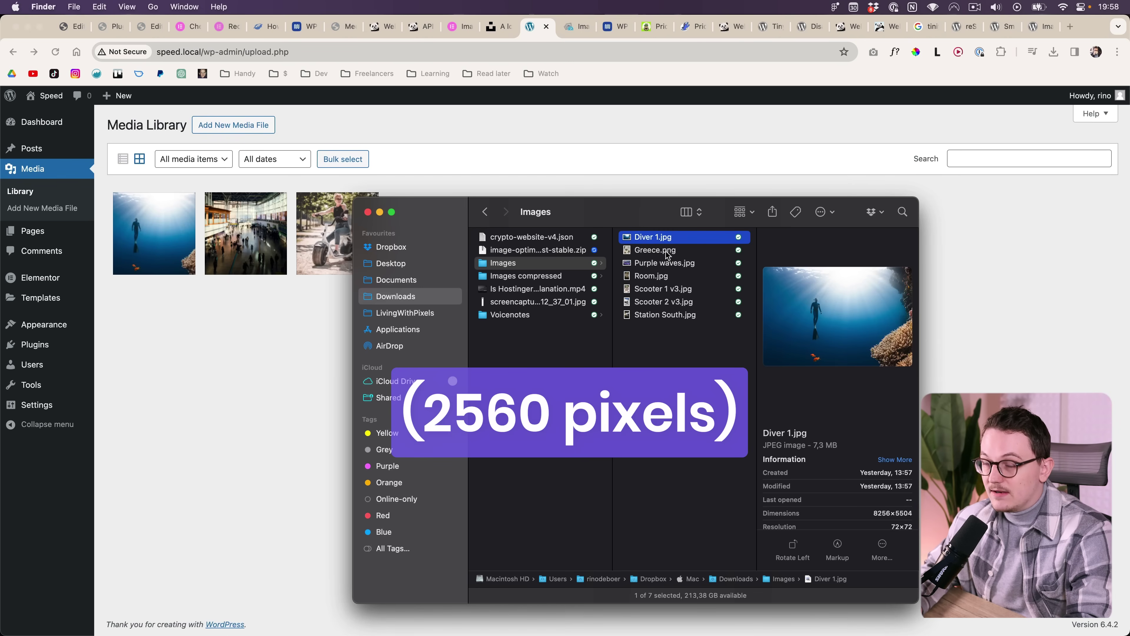
pyautogui.click(668, 251)
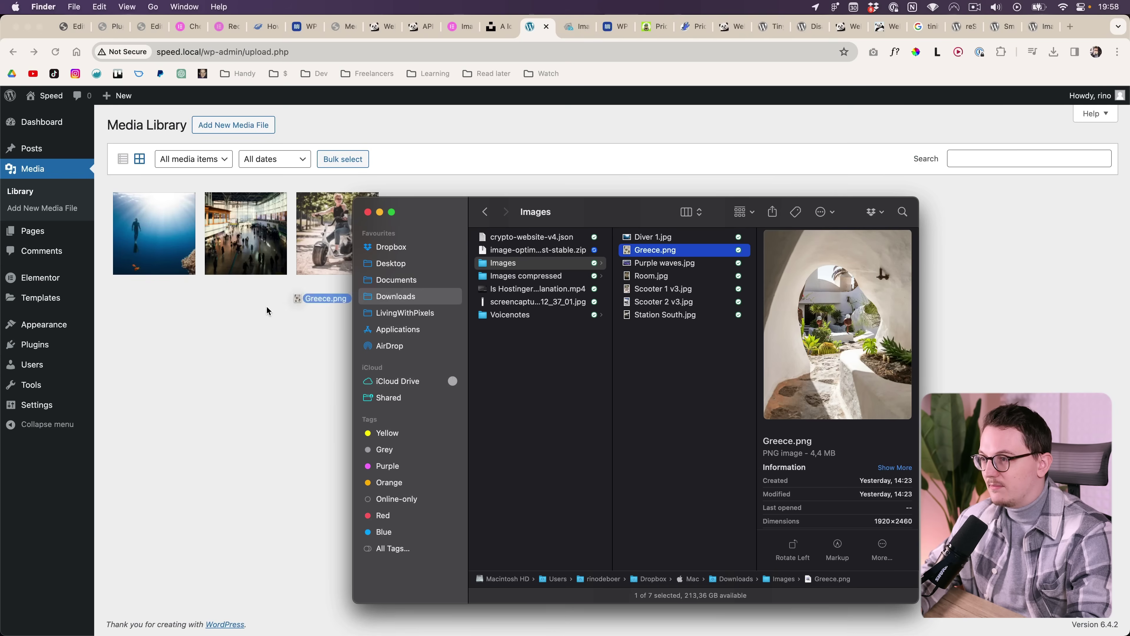
pyautogui.moveTo(265, 307); pyautogui.dragTo(262, 306)
pyautogui.click(164, 233)
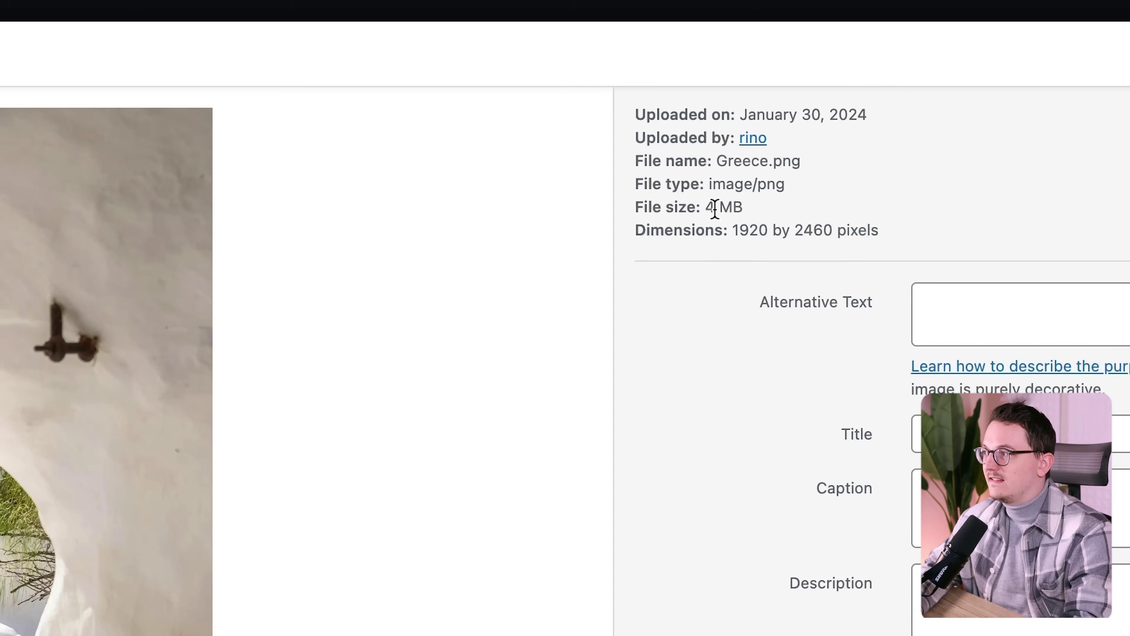
pyautogui.moveTo(778, 189); pyautogui.dragTo(789, 189)
pyautogui.click(791, 192)
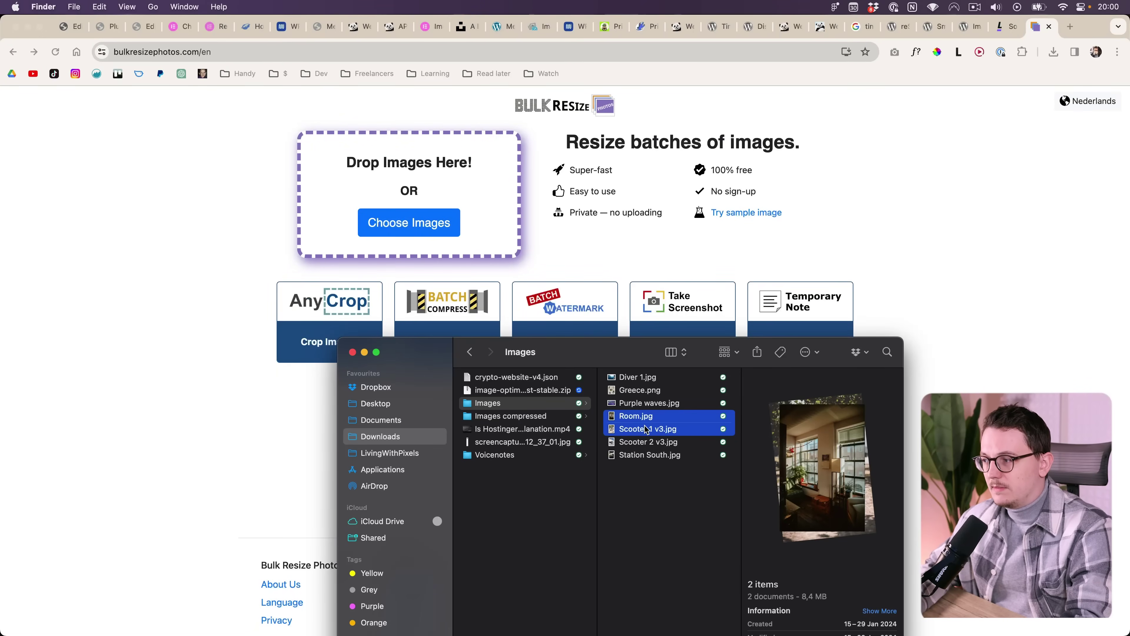
# Convert Room.jpg and Scooter 1 v3.jpg to WEBP in Bulk Resize Photos.
pyautogui.moveTo(643, 427); pyautogui.dragTo(434, 215)
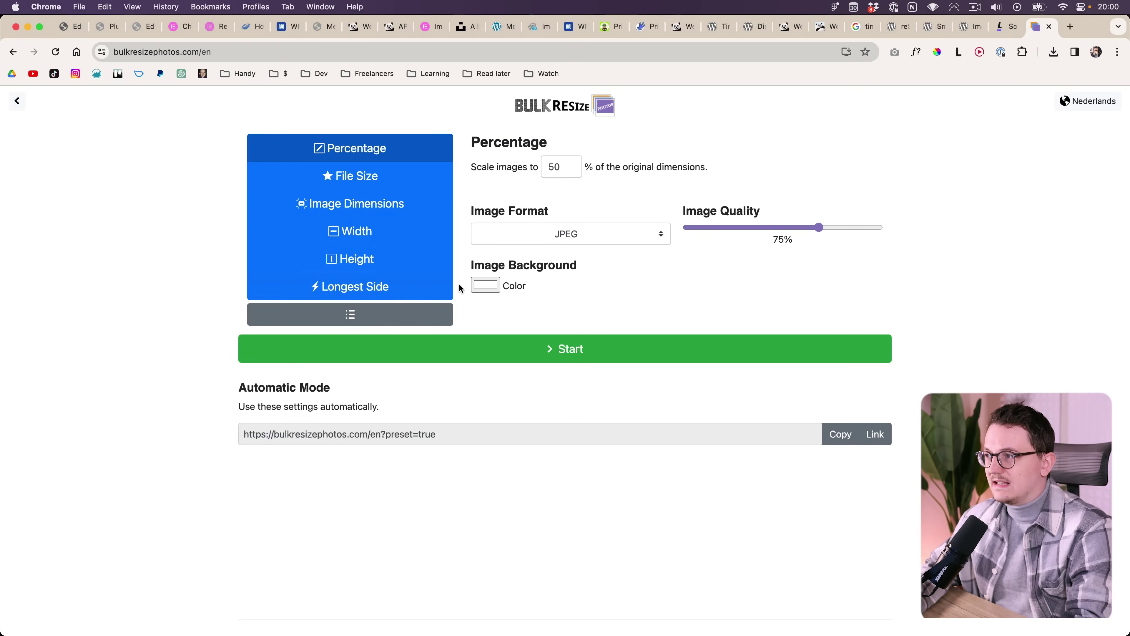
pyautogui.click(546, 244)
pyautogui.click(541, 263)
pyautogui.click(557, 349)
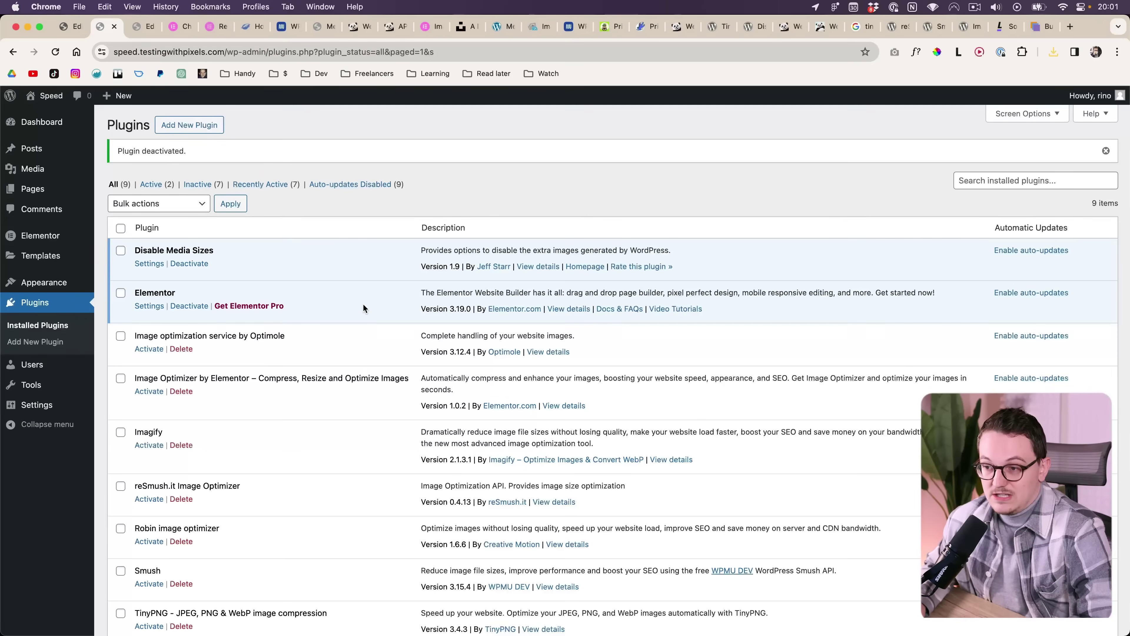
pyautogui.scroll(-3, 356, 312)
pyautogui.scroll(1, 351, 324)
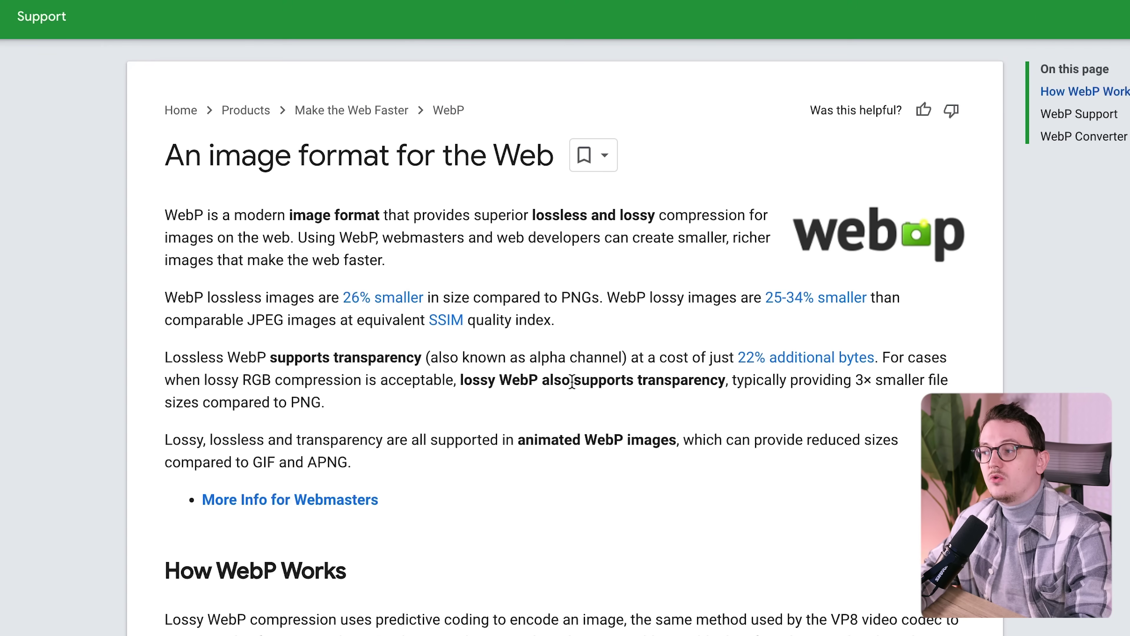
# Highlight the 'supports transparency' phrase on the Google Developers WebP page.
pyautogui.moveTo(641, 381); pyautogui.dragTo(717, 381)
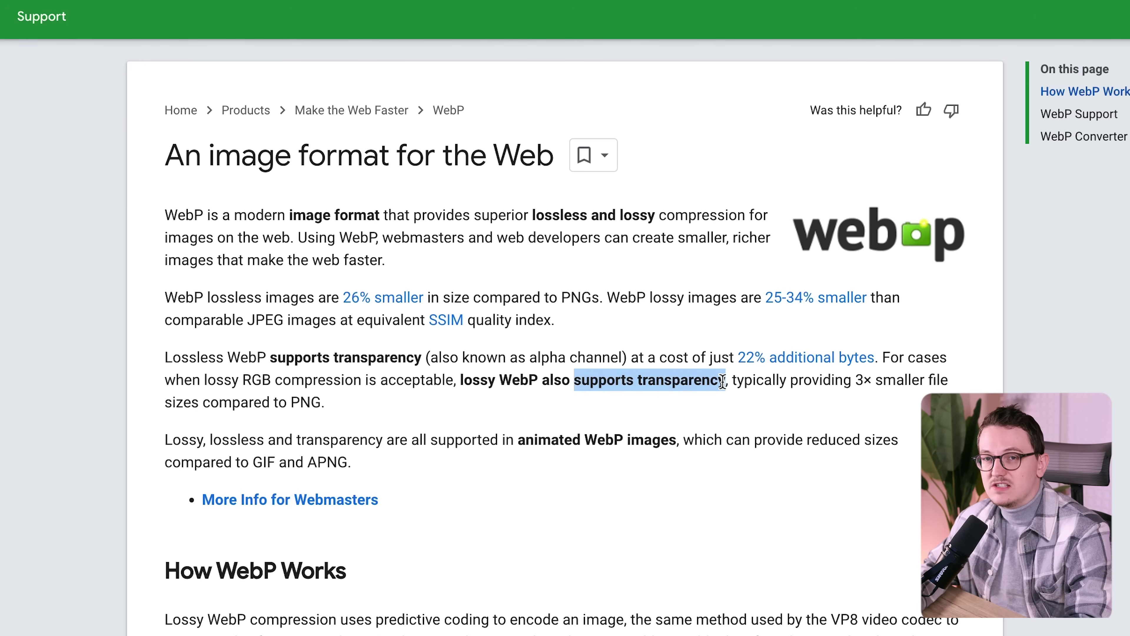
pyautogui.click(722, 382)
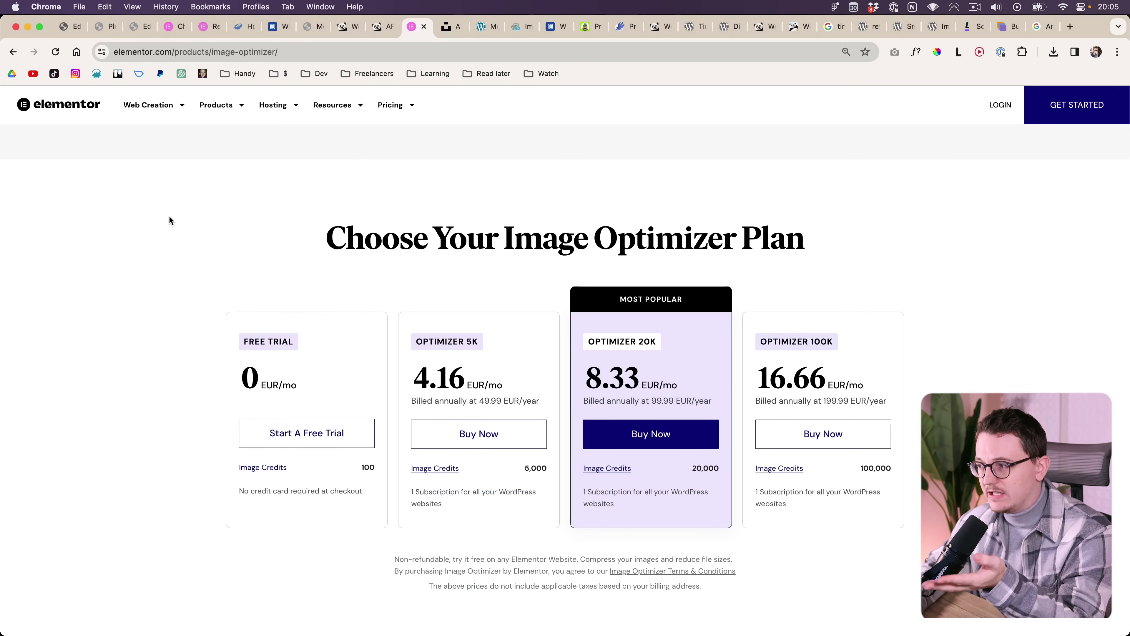
# Highlight the Image Optimizer plan names and prices, from Free Trial to 100K.
pyautogui.moveTo(168, 215); pyautogui.dragTo(886, 383)
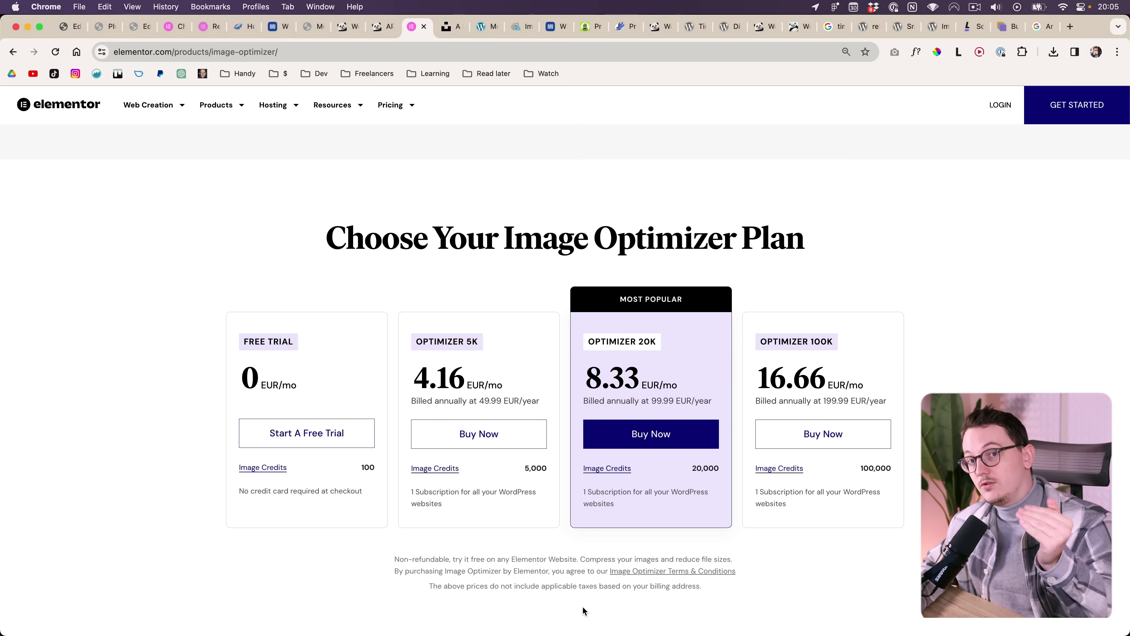
pyautogui.scroll(-1, 319, 512)
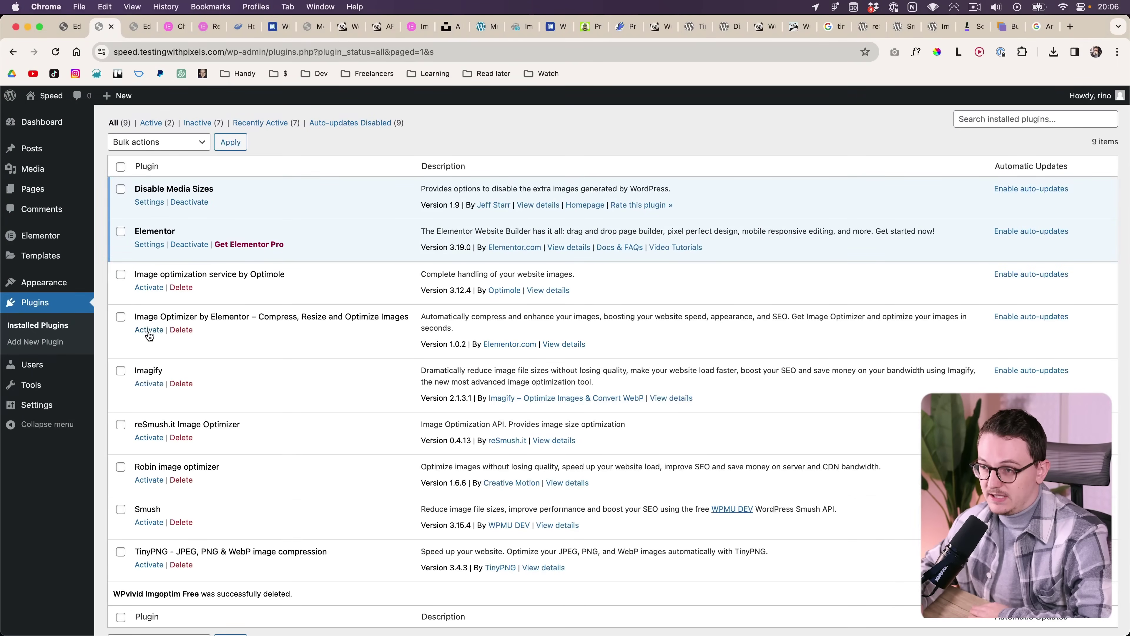
# Activate Image Optimizer by Elementor and review Media Library stats: 246/250 left, 14% optimized.
pyautogui.click(149, 330)
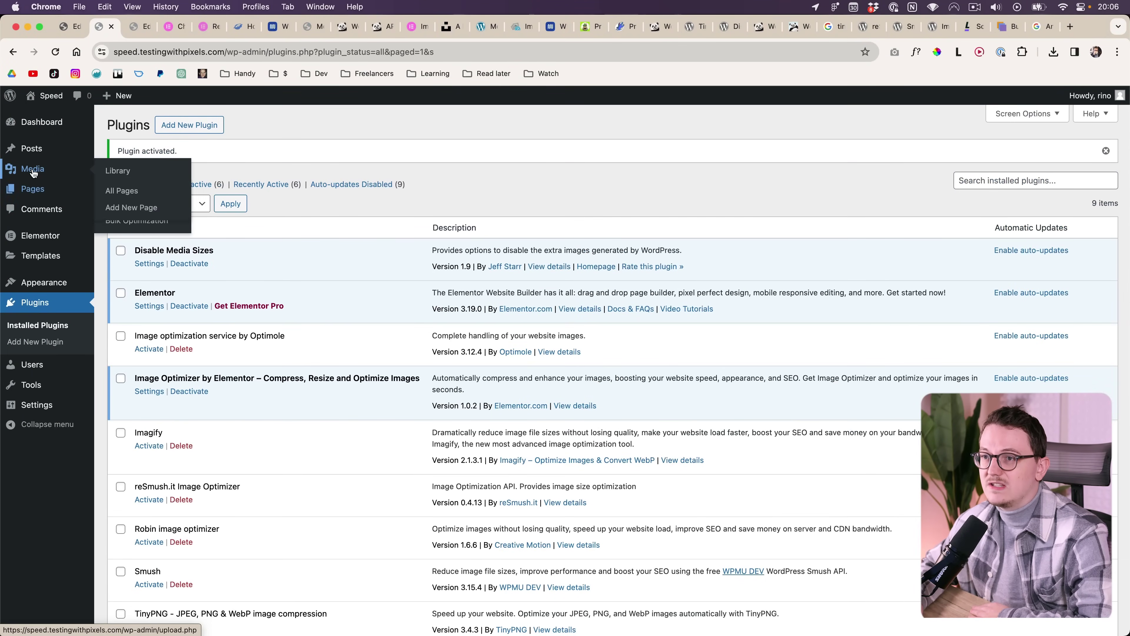
pyautogui.click(129, 180)
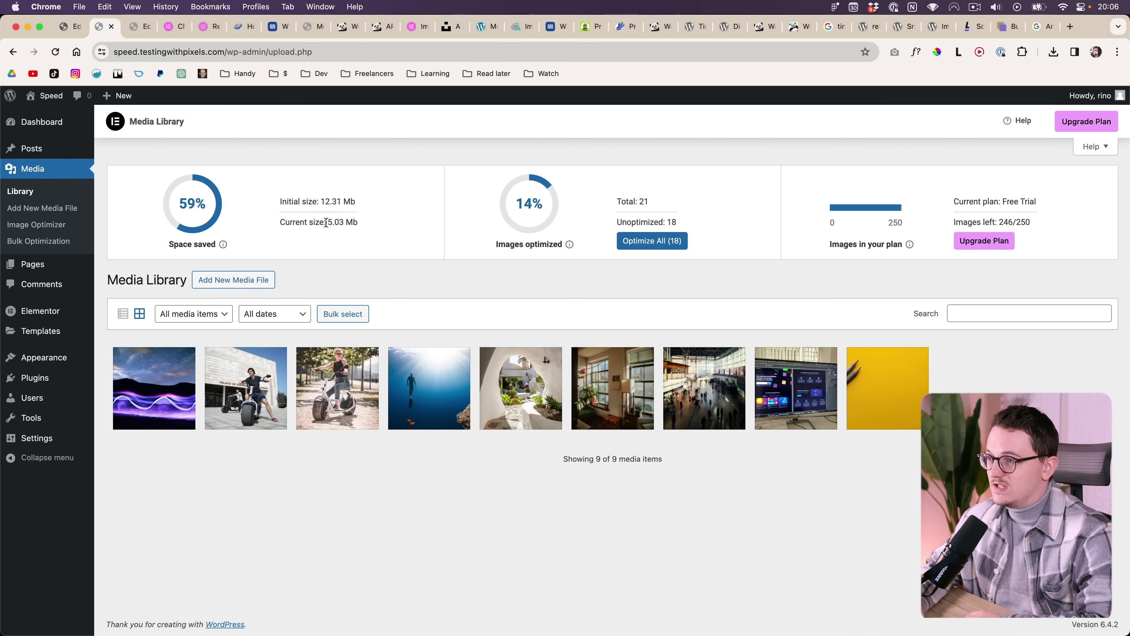
pyautogui.moveTo(998, 222); pyautogui.dragTo(1021, 222)
pyautogui.click(1044, 224)
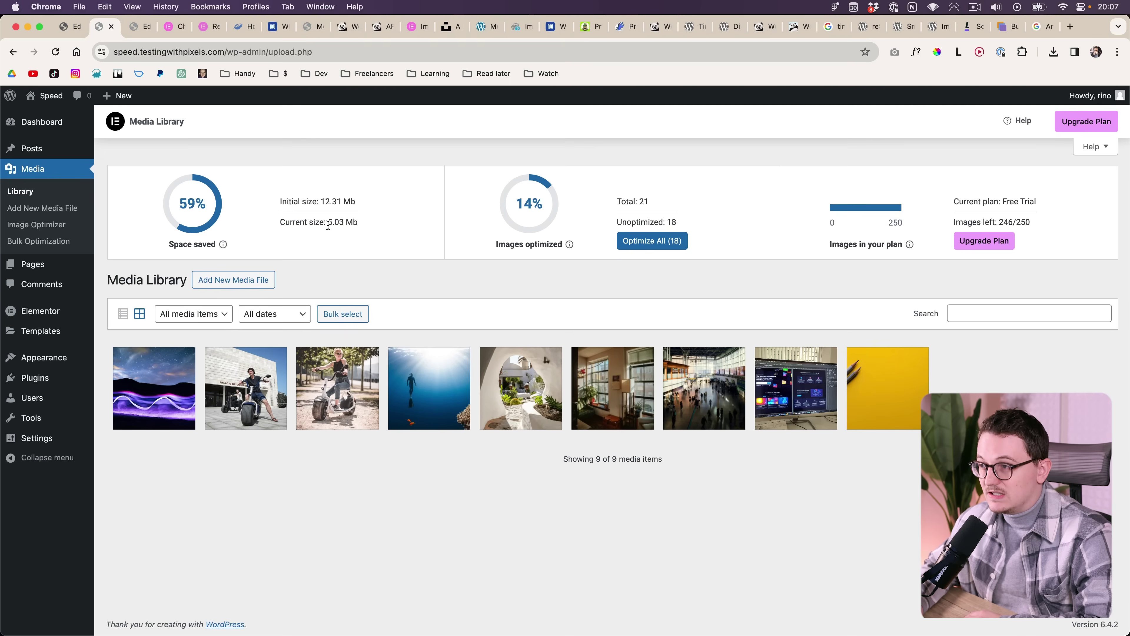
pyautogui.moveTo(423, 226); pyautogui.dragTo(731, 233)
pyautogui.click(731, 233)
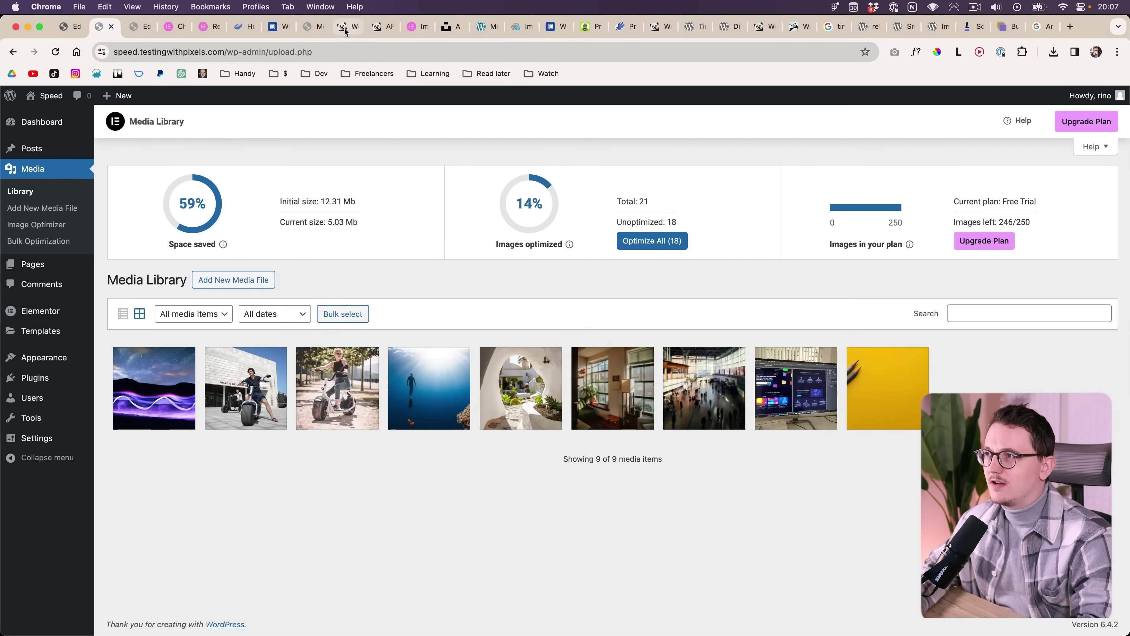
# Download the Unsplash palm-trees photo at original size and drop it onto the Media Library.
pyautogui.click(447, 28)
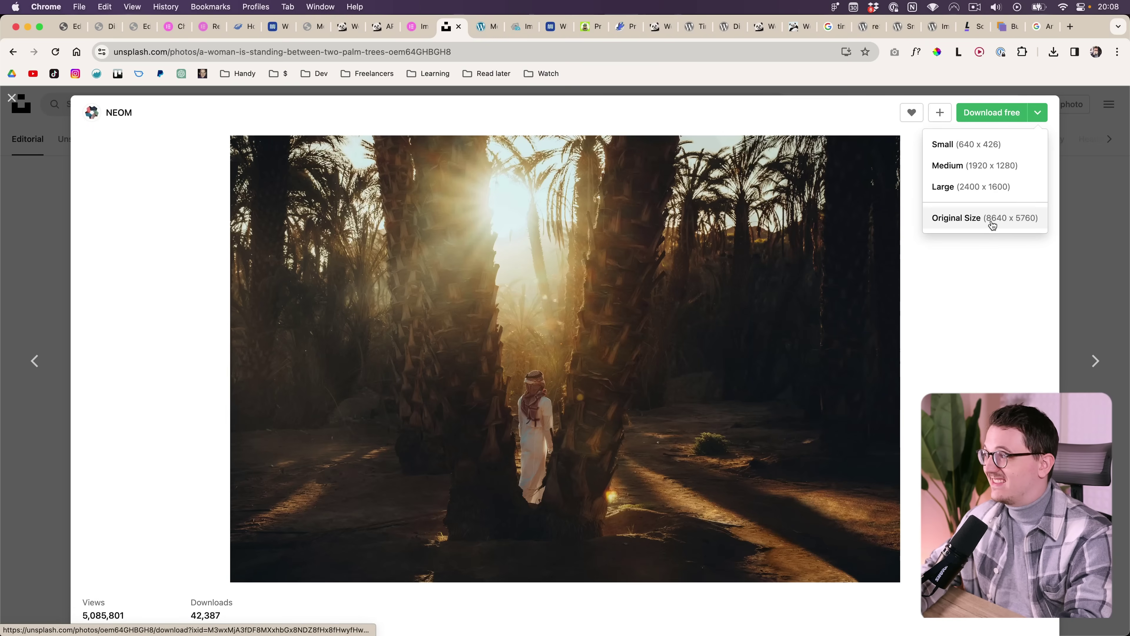
pyautogui.click(1012, 219)
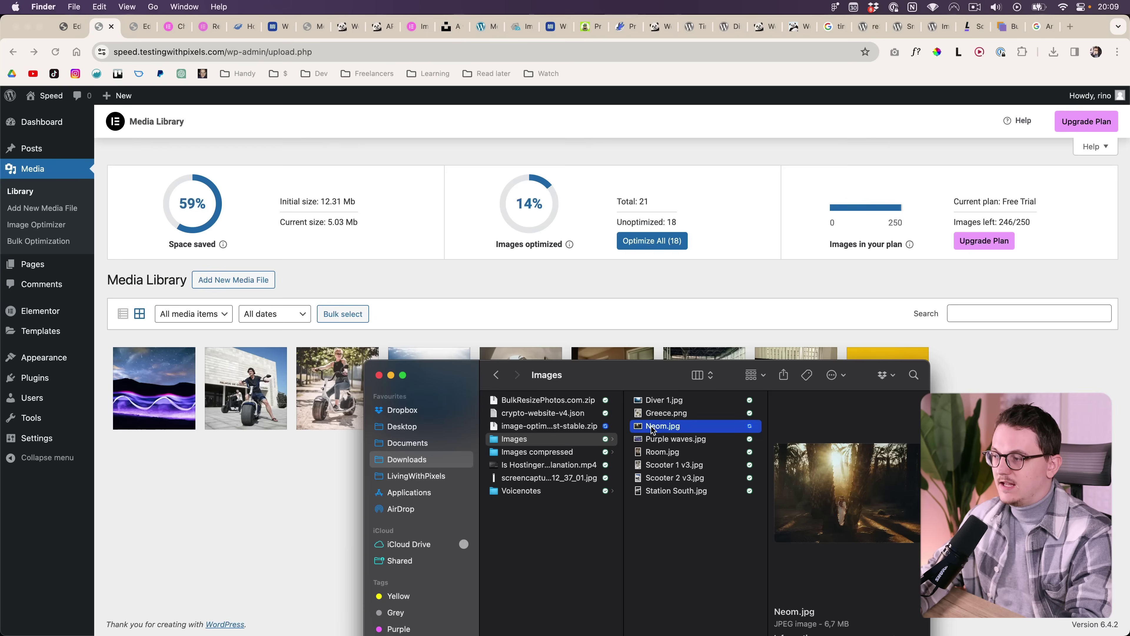
pyautogui.moveTo(652, 425)
pyautogui.mouseDown()
pyautogui.moveTo(637, 348)
pyautogui.moveTo(653, 427)
pyautogui.mouseUp()
pyautogui.click(272, 509)
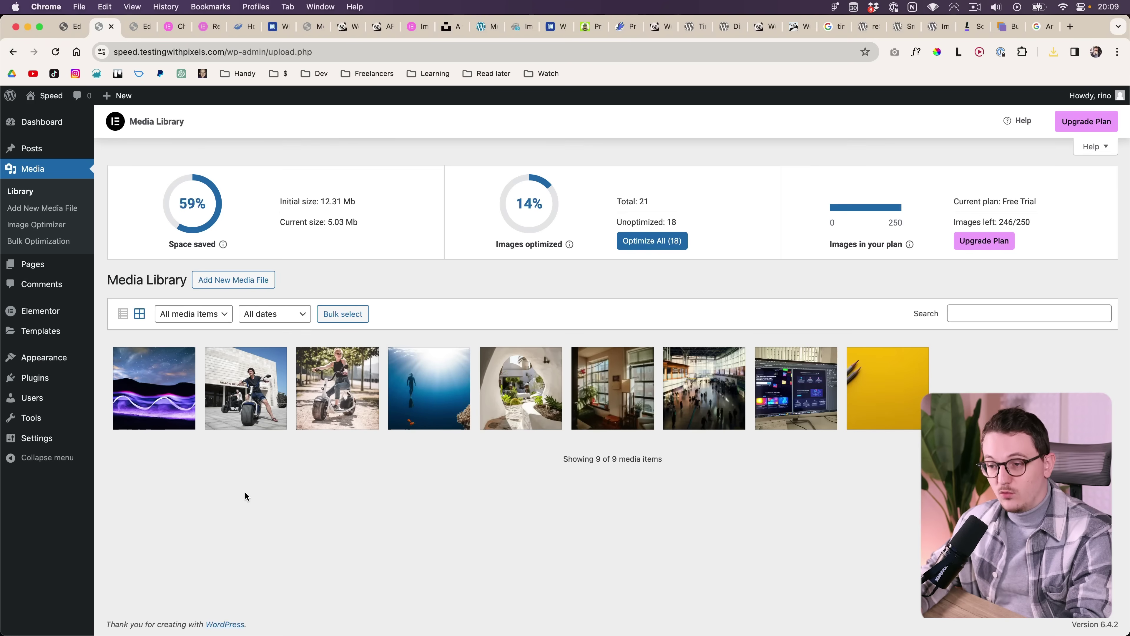
pyautogui.click(40, 310)
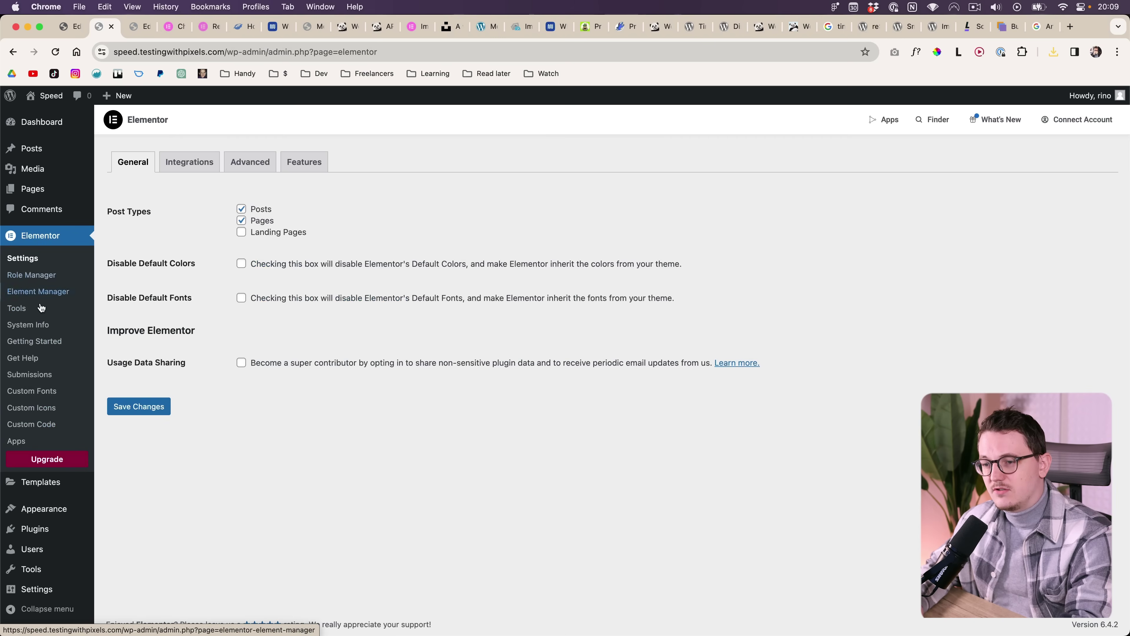
pyautogui.moveTo(43, 525)
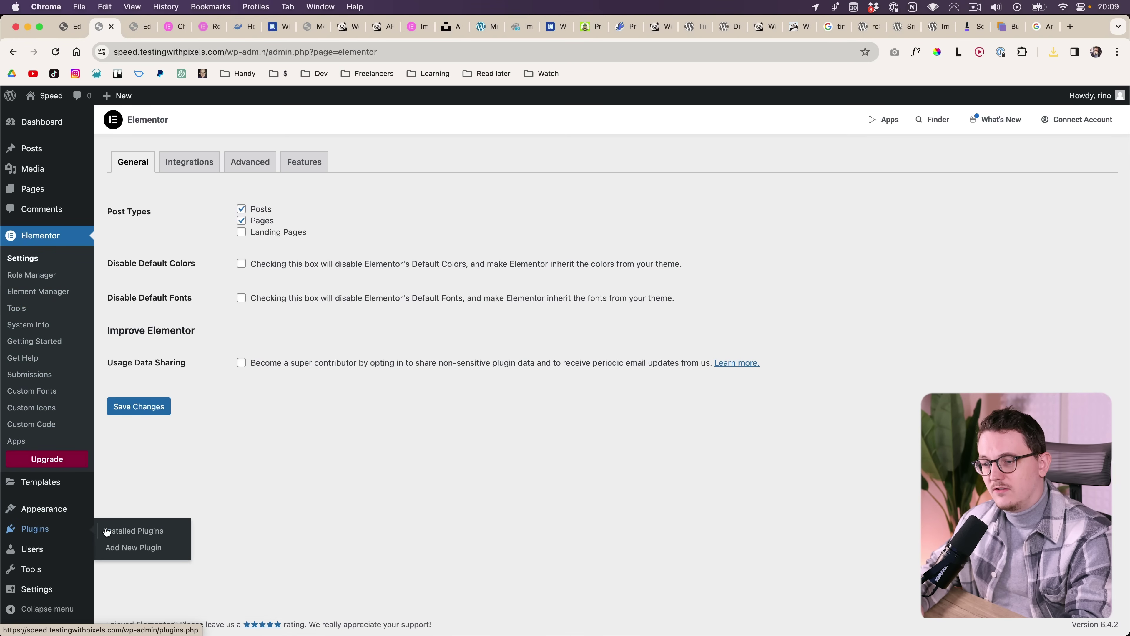
pyautogui.click(126, 530)
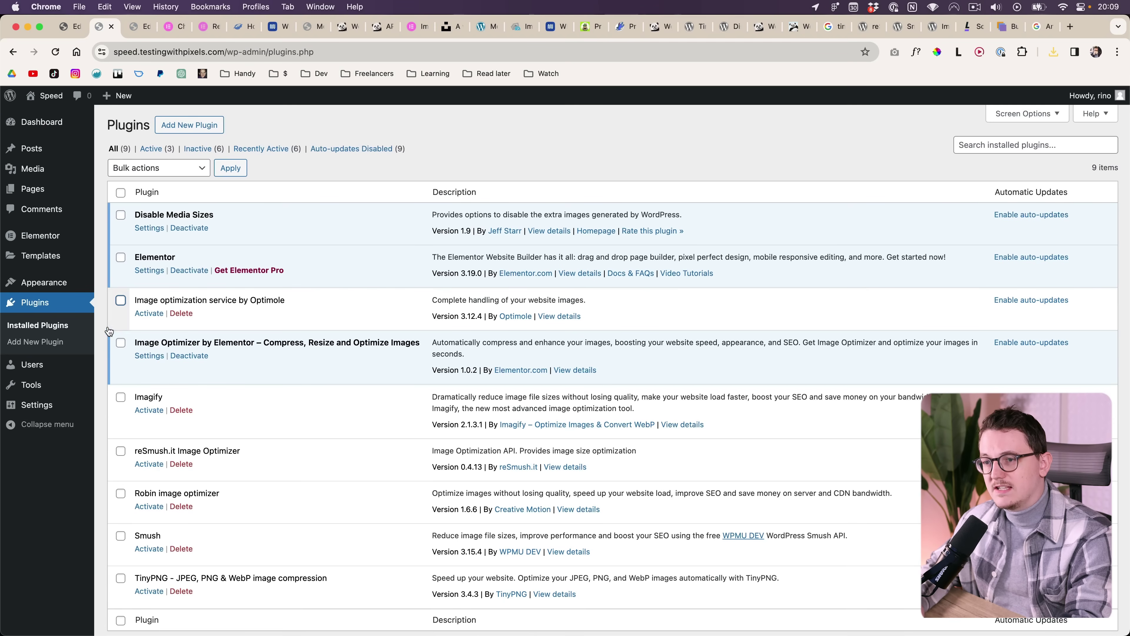
pyautogui.click(153, 357)
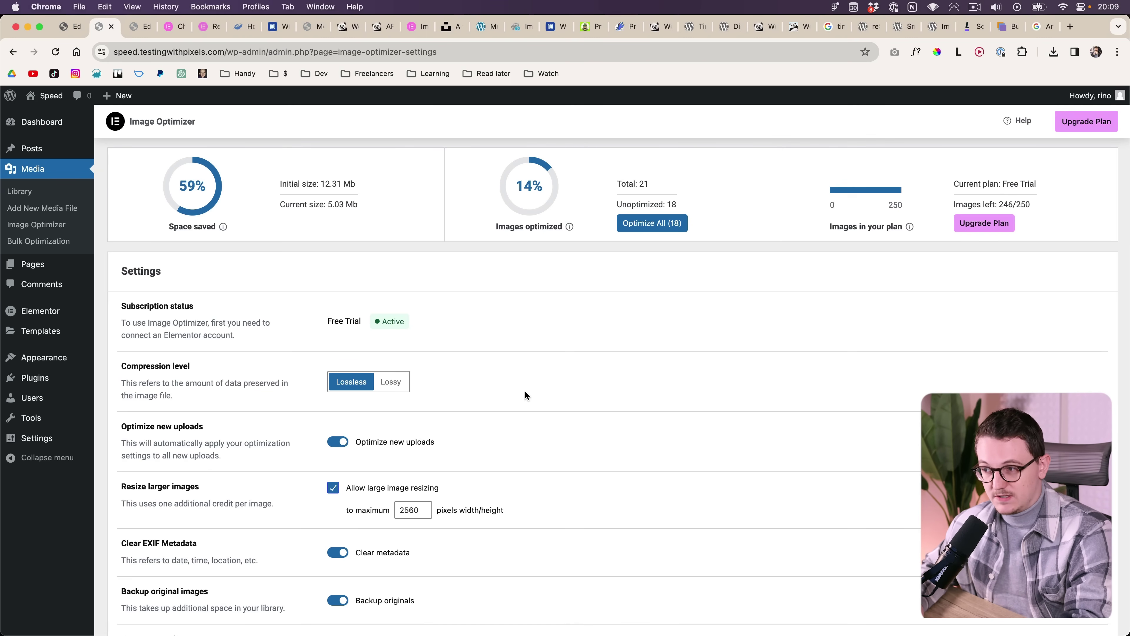
pyautogui.scroll(-2, 525, 391)
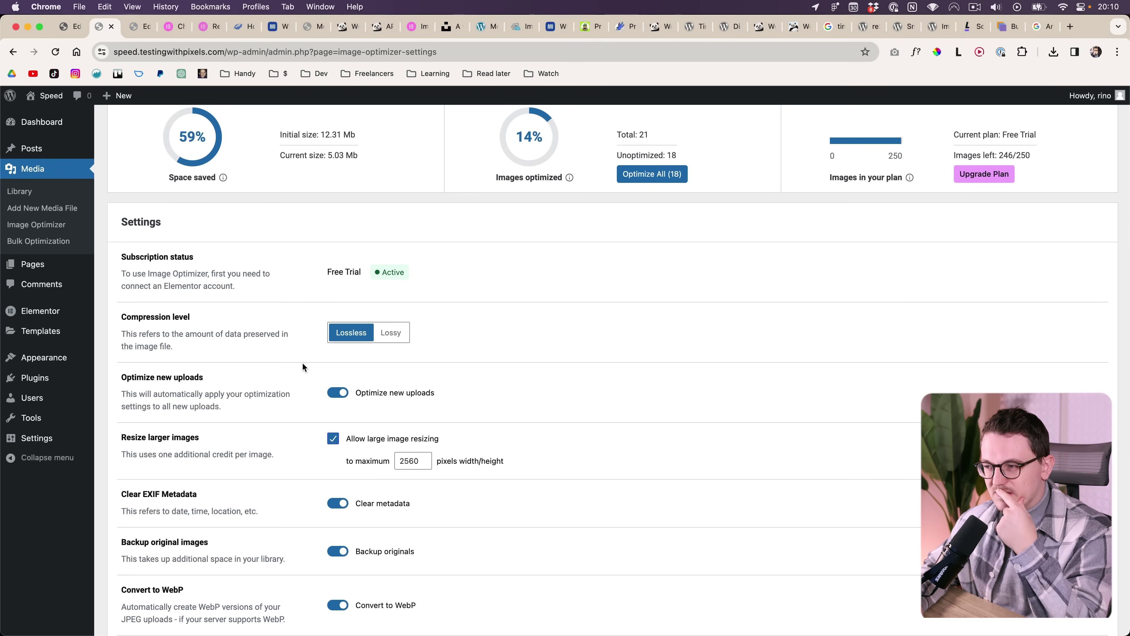
pyautogui.scroll(-2, 345, 340)
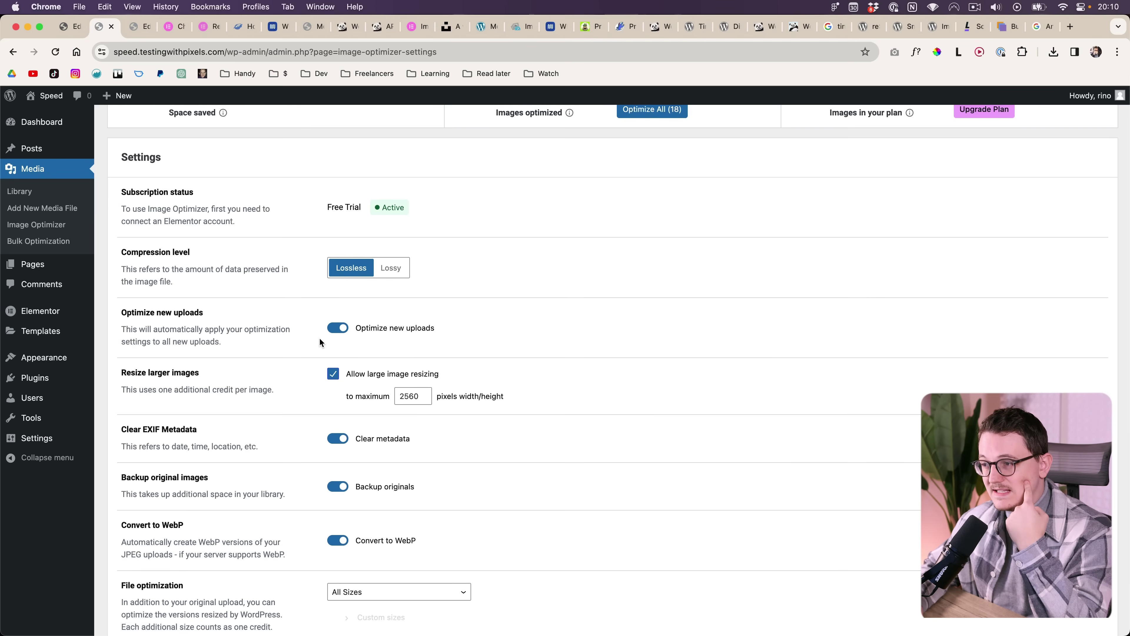
pyautogui.scroll(-1, 281, 350)
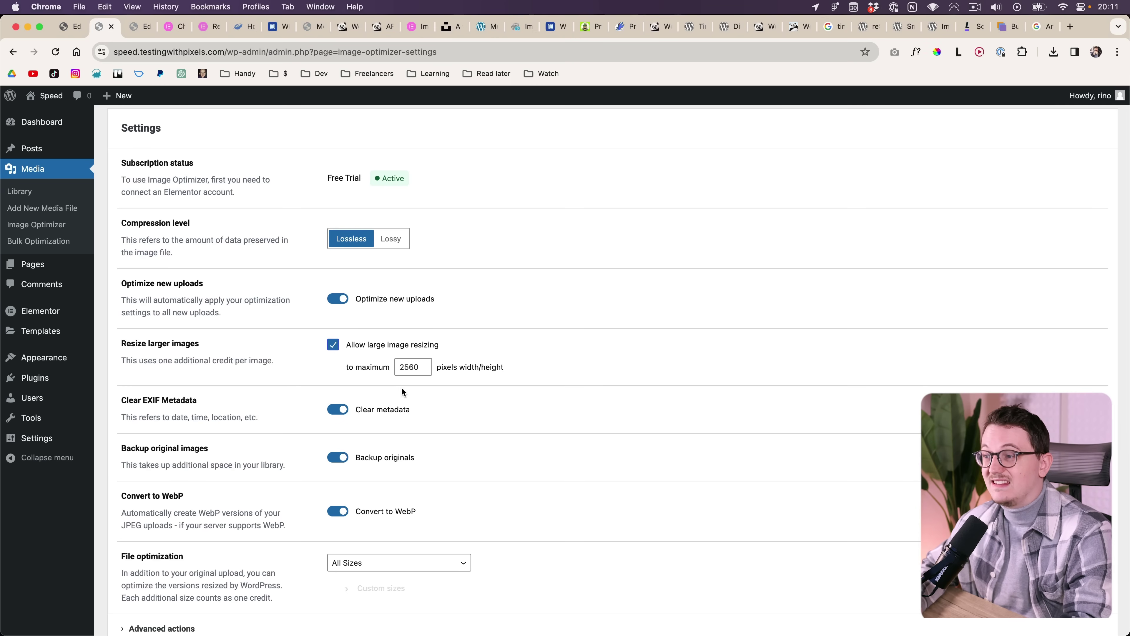
pyautogui.doubleClick(412, 358)
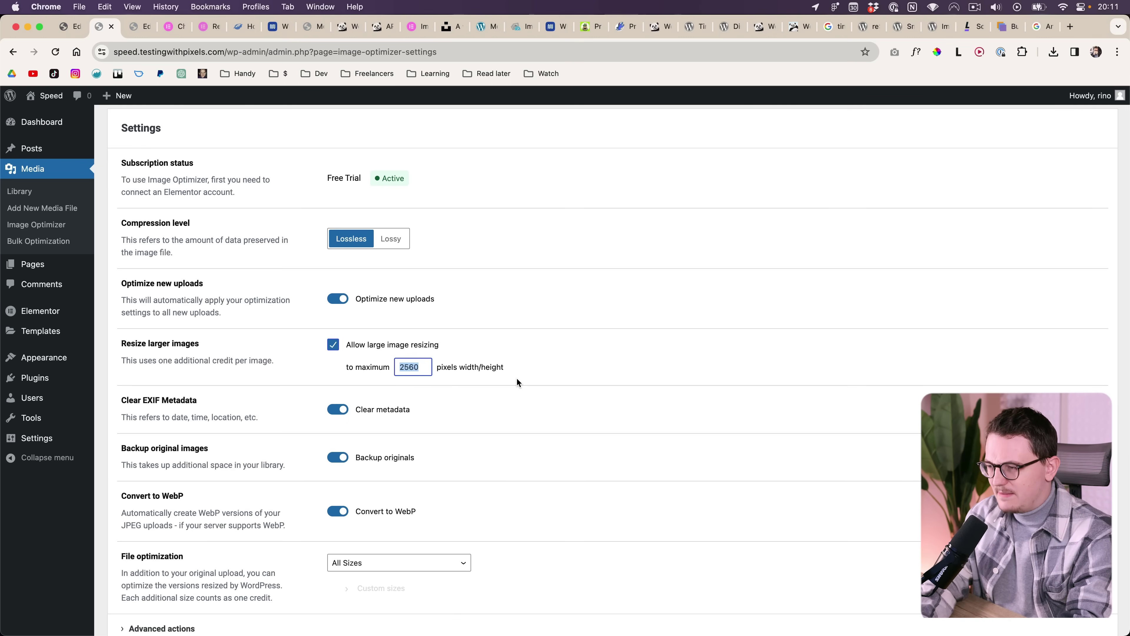
pyautogui.write('1920')
pyautogui.press('super+a')
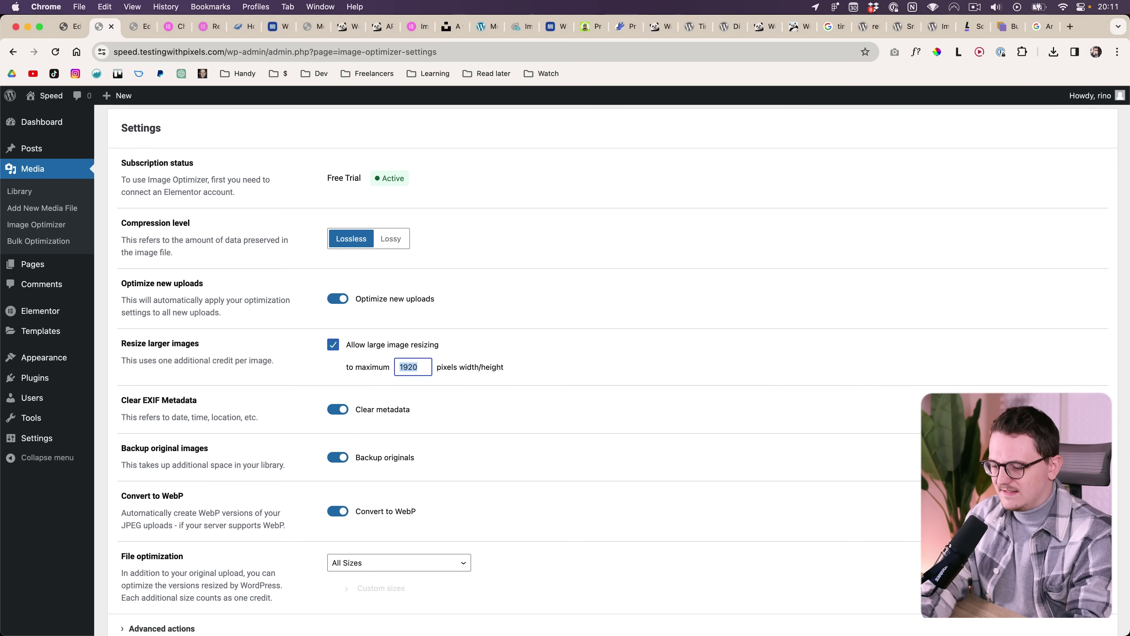
pyautogui.write('2560')
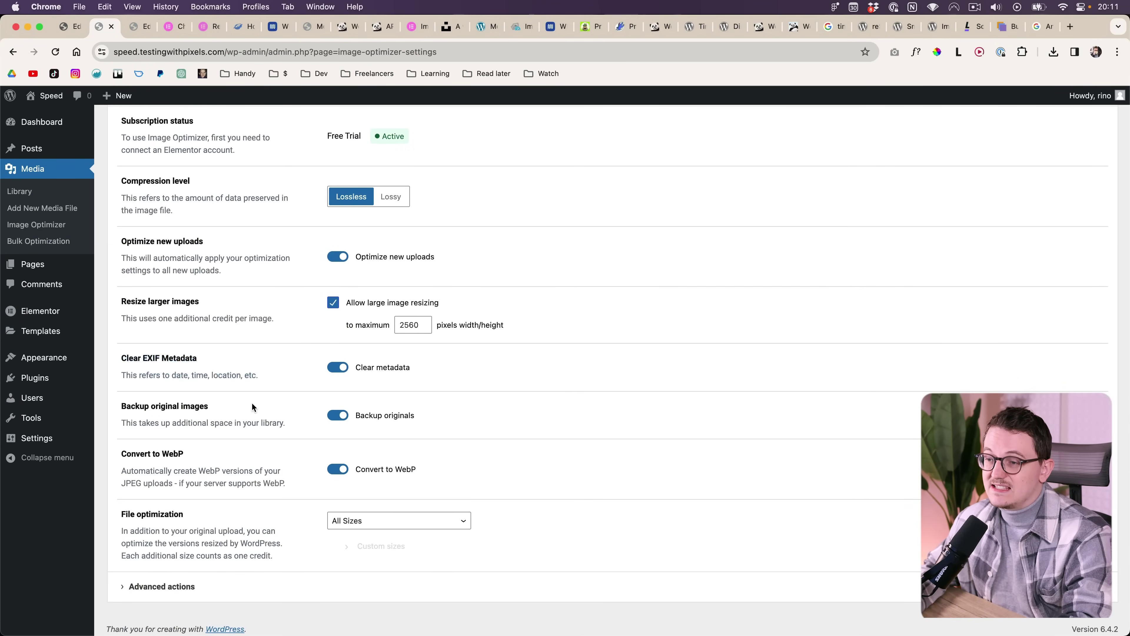
pyautogui.scroll(-1, 279, 418)
pyautogui.moveTo(119, 354); pyautogui.dragTo(227, 368)
pyautogui.click(278, 377)
pyautogui.click(273, 373)
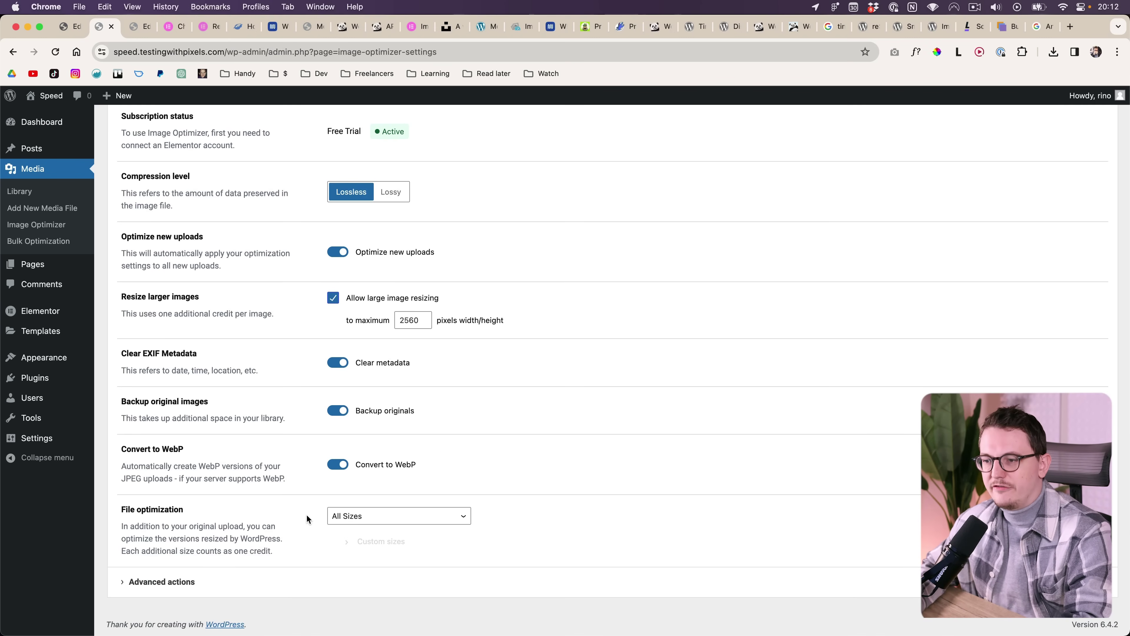
pyautogui.click(368, 516)
pyautogui.click(375, 517)
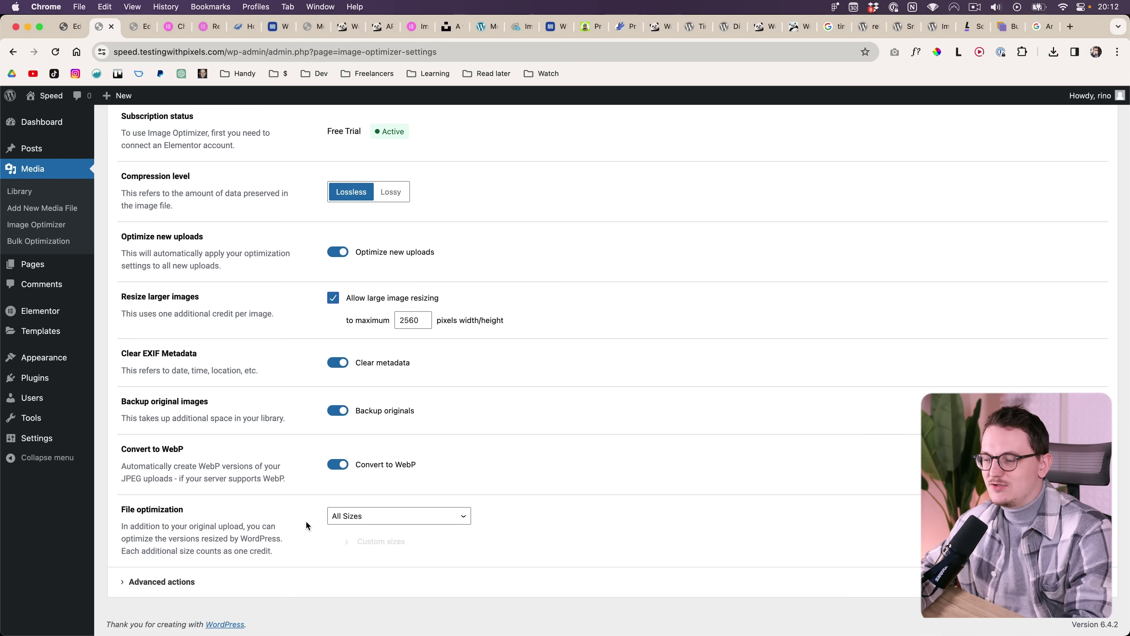
pyautogui.press('super+Tab')
pyautogui.press('space')
pyautogui.press('space')
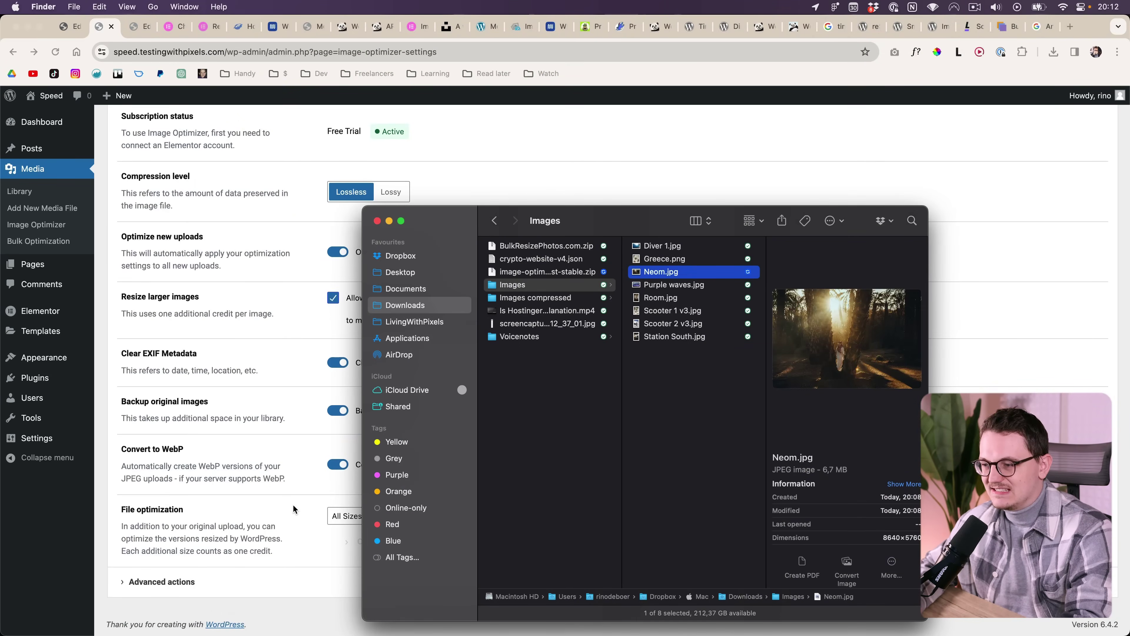
pyautogui.click(292, 508)
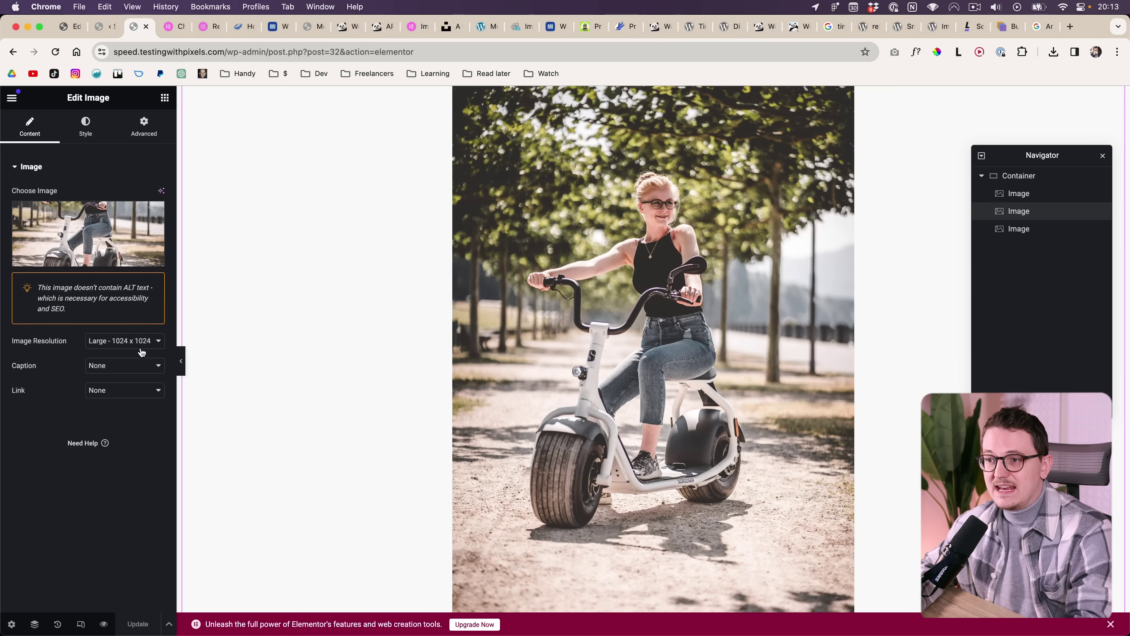
# Browse the Image Resolution choices repeatedly, keeping Large - 1024 x 1024 selected.
pyautogui.click(127, 343)
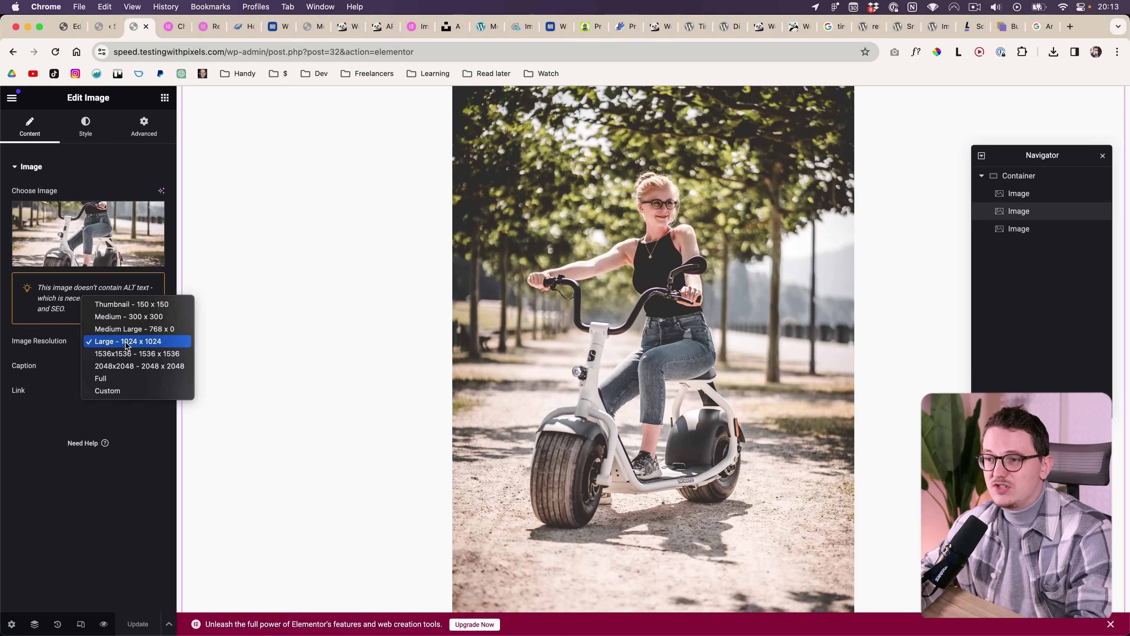
pyautogui.click(80, 341)
pyautogui.click(110, 344)
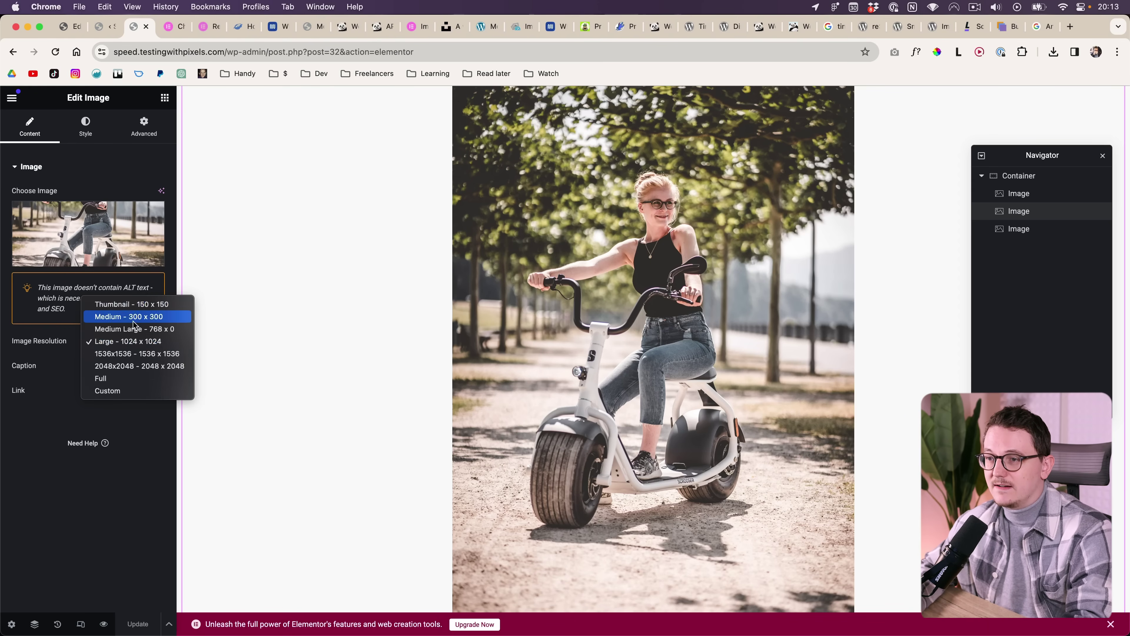
pyautogui.click(73, 398)
pyautogui.click(129, 344)
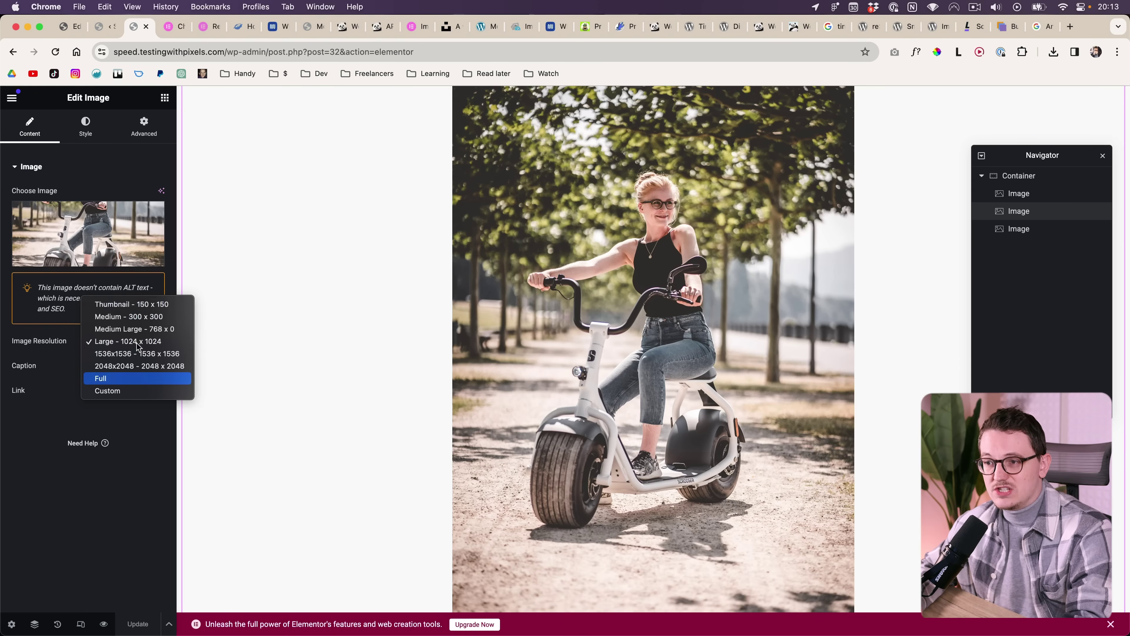
pyautogui.click(67, 346)
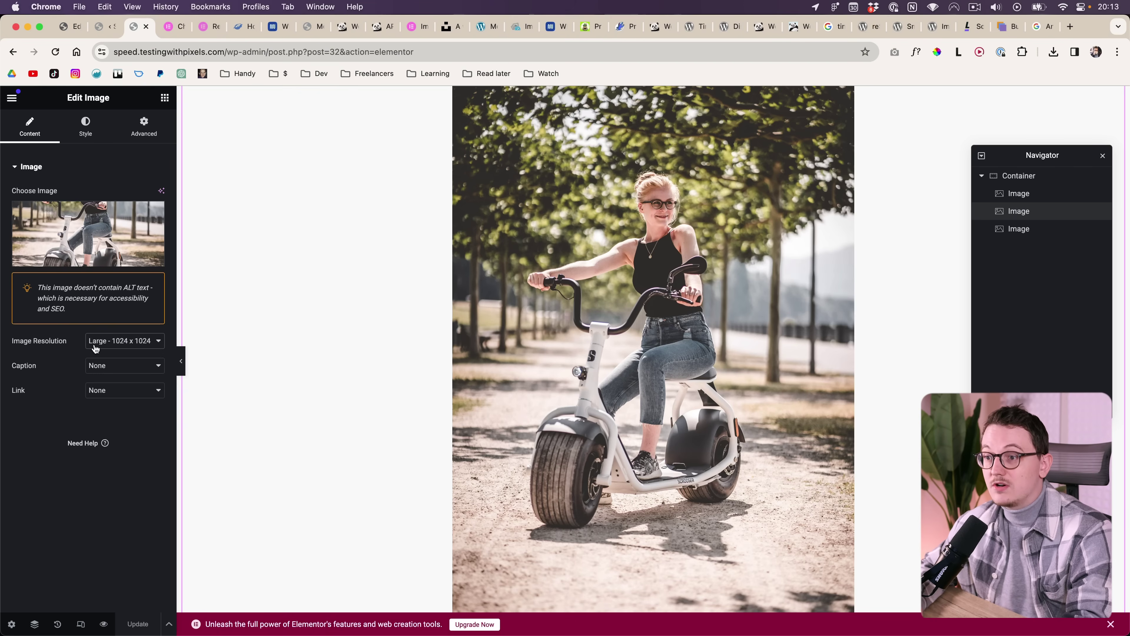
pyautogui.click(102, 347)
pyautogui.click(66, 353)
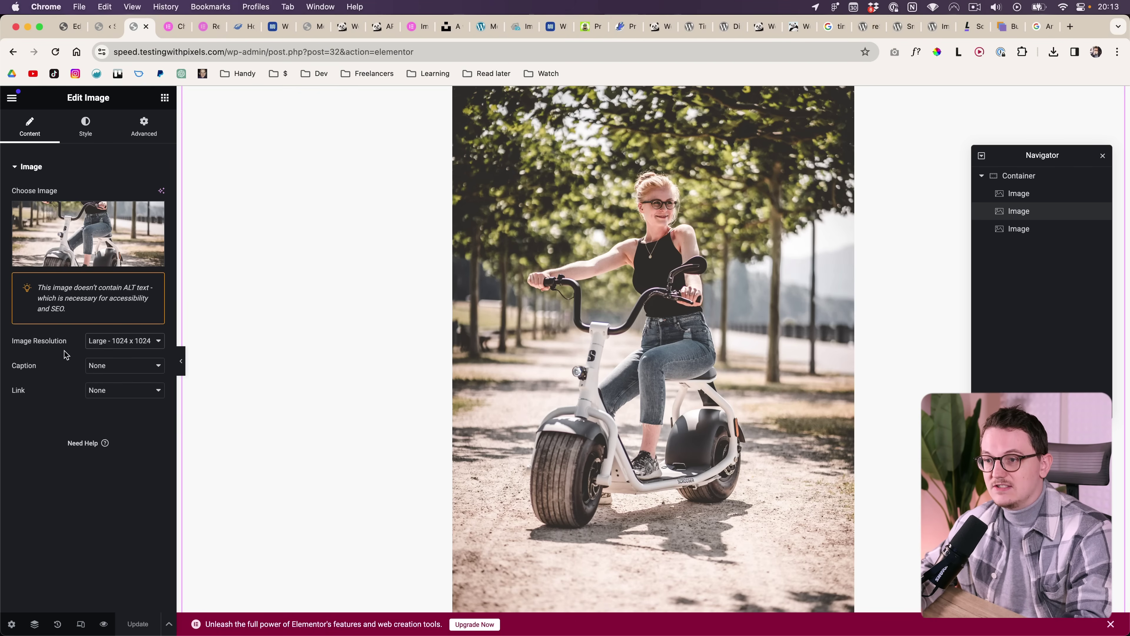
pyautogui.click(108, 341)
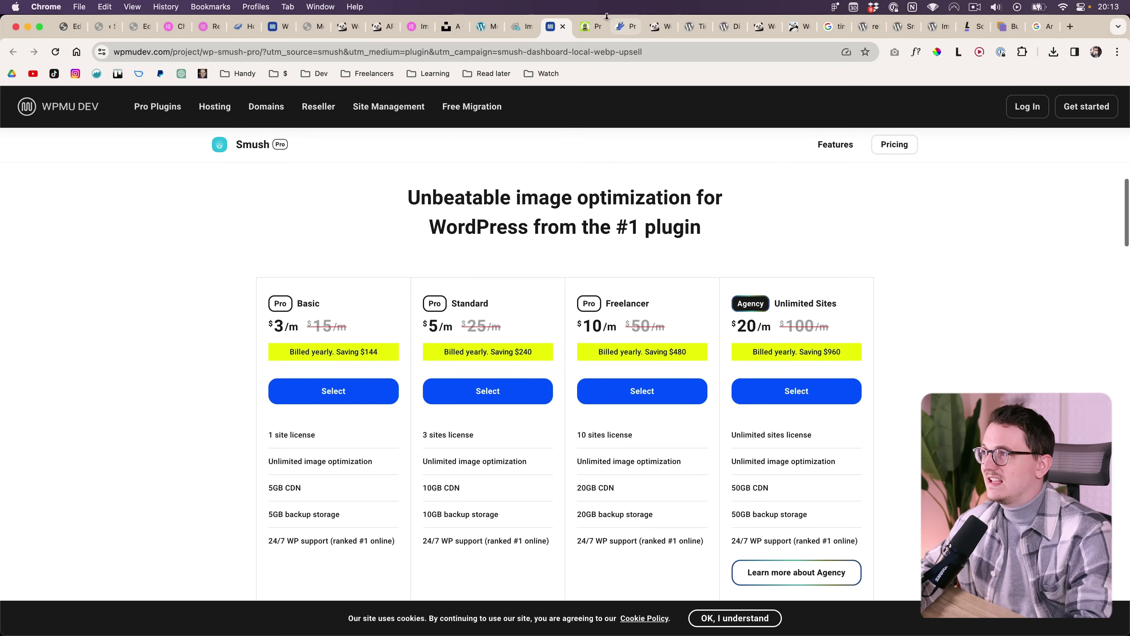
# Compare a competitor's pricing, keep Large - 1024 x 1024, and return to Image Optimizer settings.
pyautogui.click(588, 28)
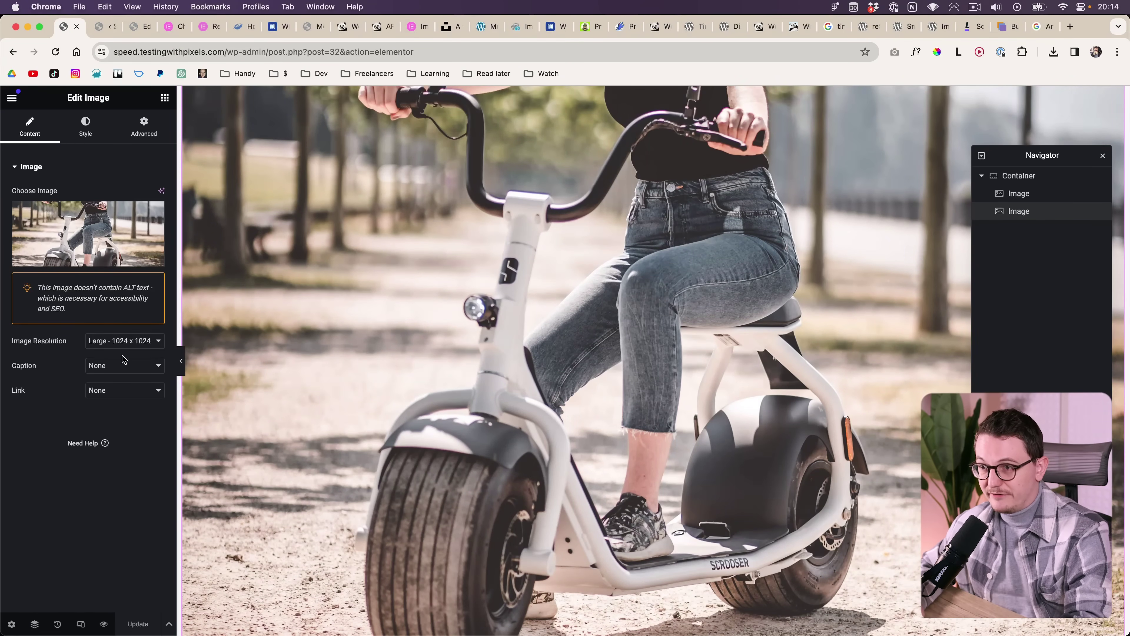
pyautogui.click(119, 341)
pyautogui.click(62, 359)
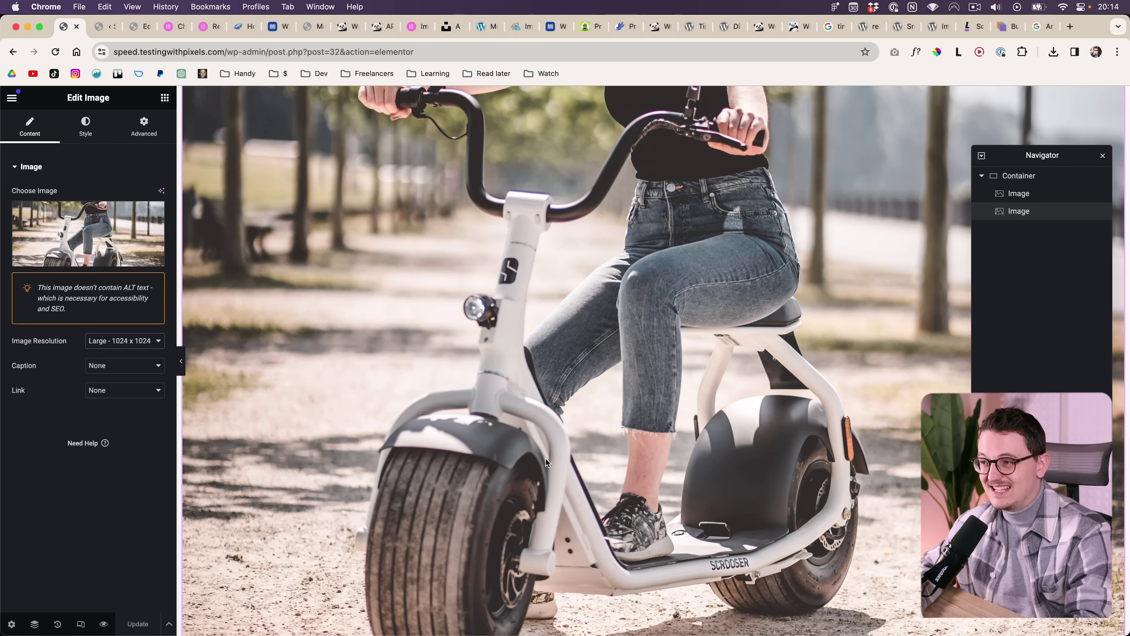
pyautogui.click(423, 28)
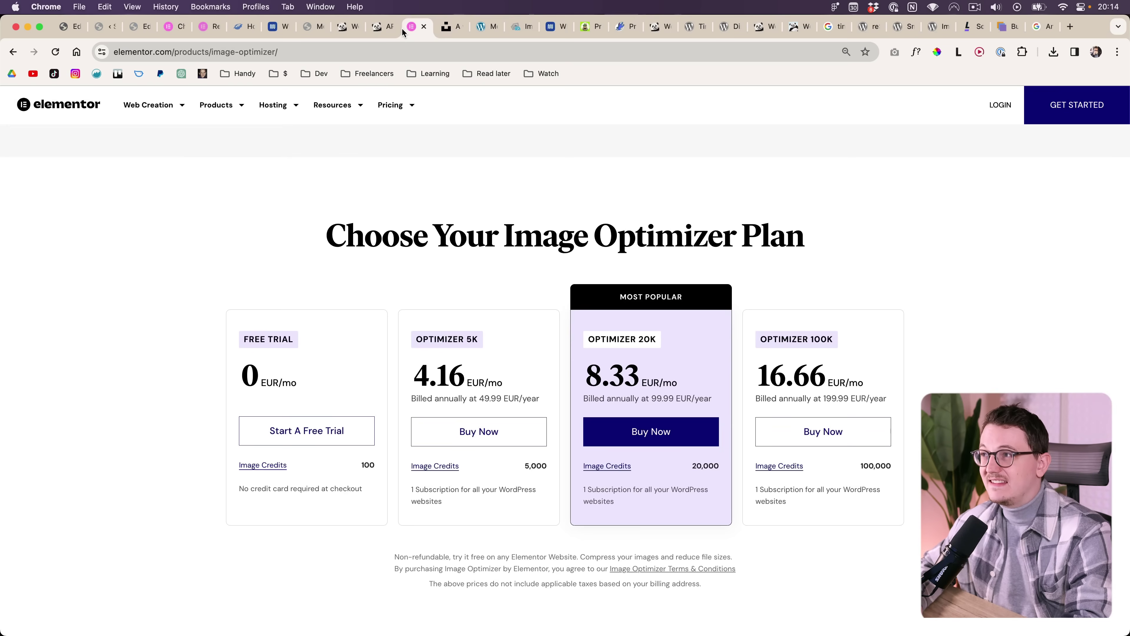
pyautogui.press('super+2')
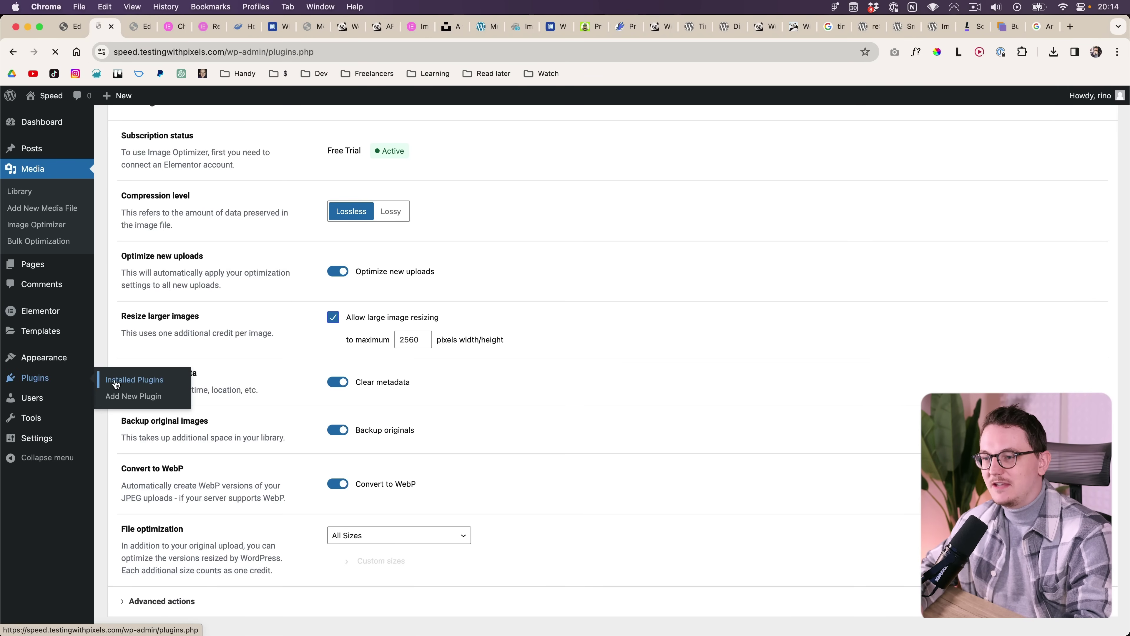
# View the Disable Media Sizes settings, then deactivate Image Optimizer from Installed Plugins.
pyautogui.click(116, 382)
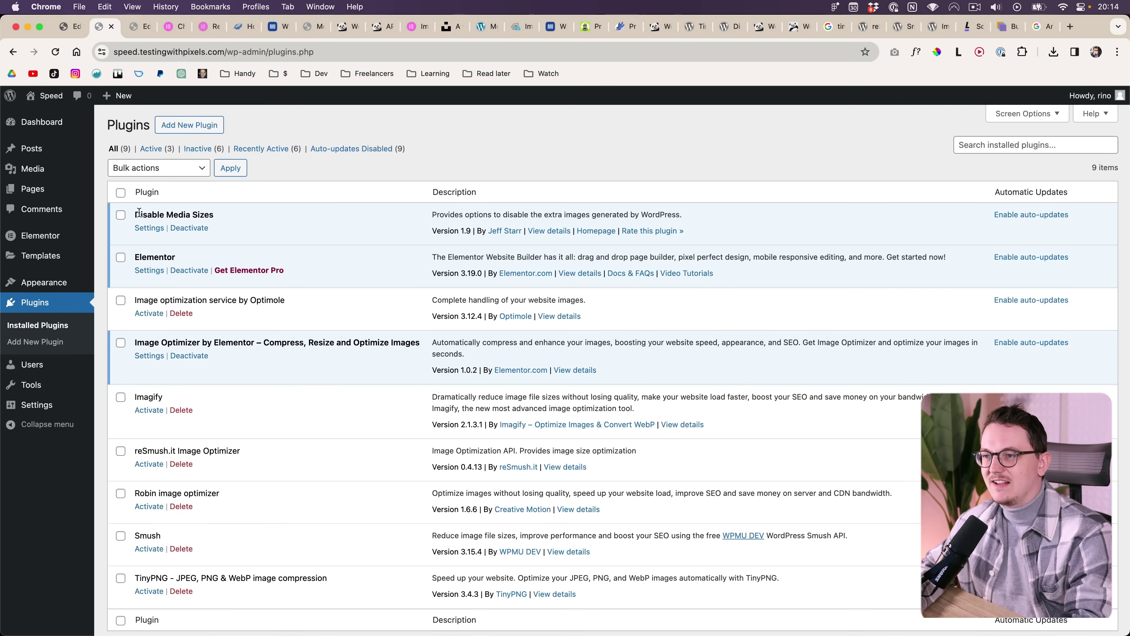
pyautogui.moveTo(139, 214); pyautogui.dragTo(220, 214)
pyautogui.click(220, 213)
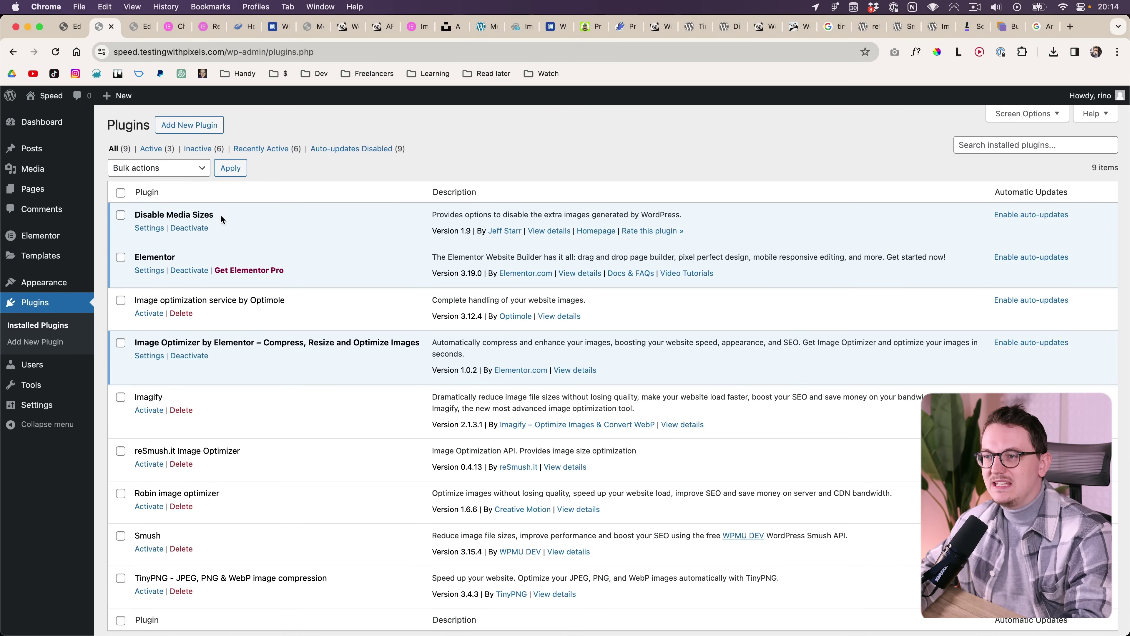
pyautogui.click(151, 228)
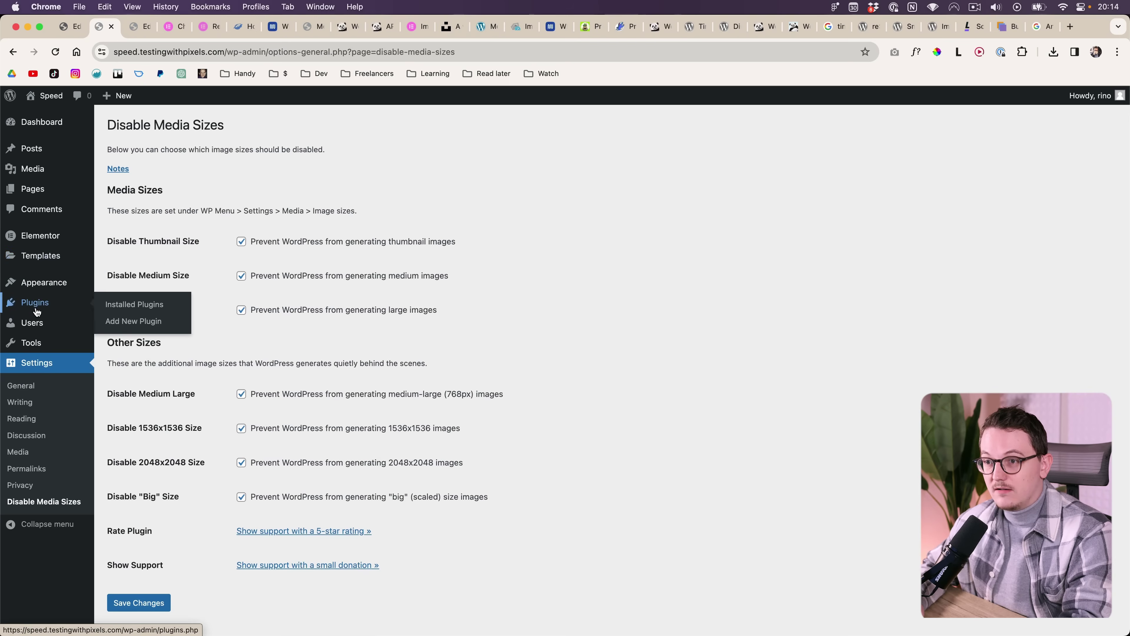
pyautogui.click(134, 304)
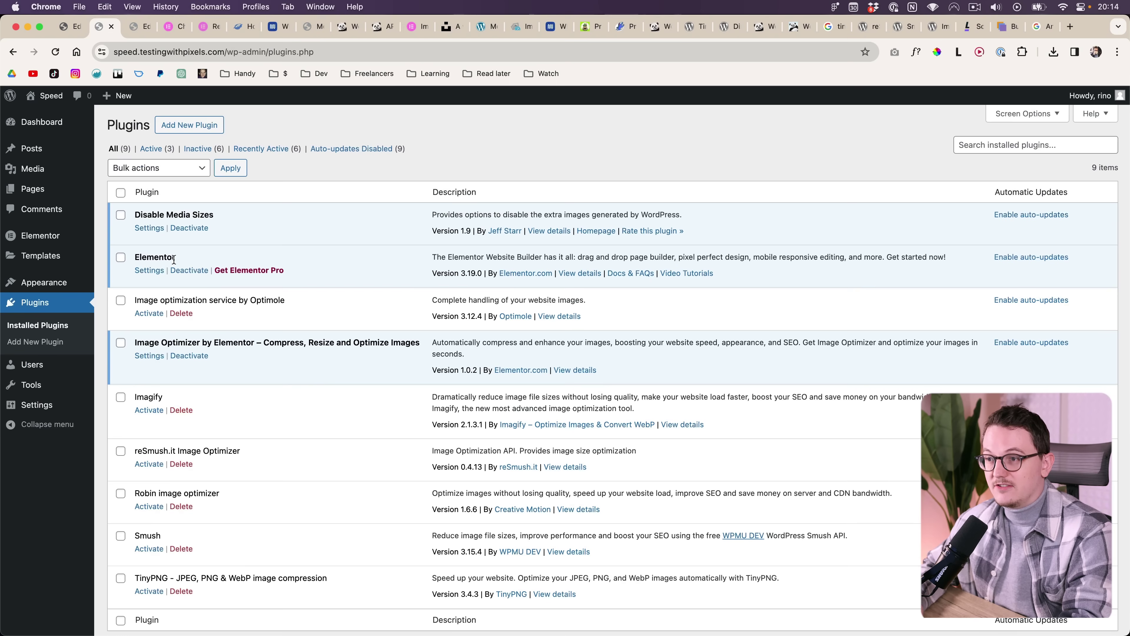
pyautogui.click(189, 356)
# Drag Neom.jpg from the Finder Images folder into the Media Library to upload it.
pyautogui.click(33, 169)
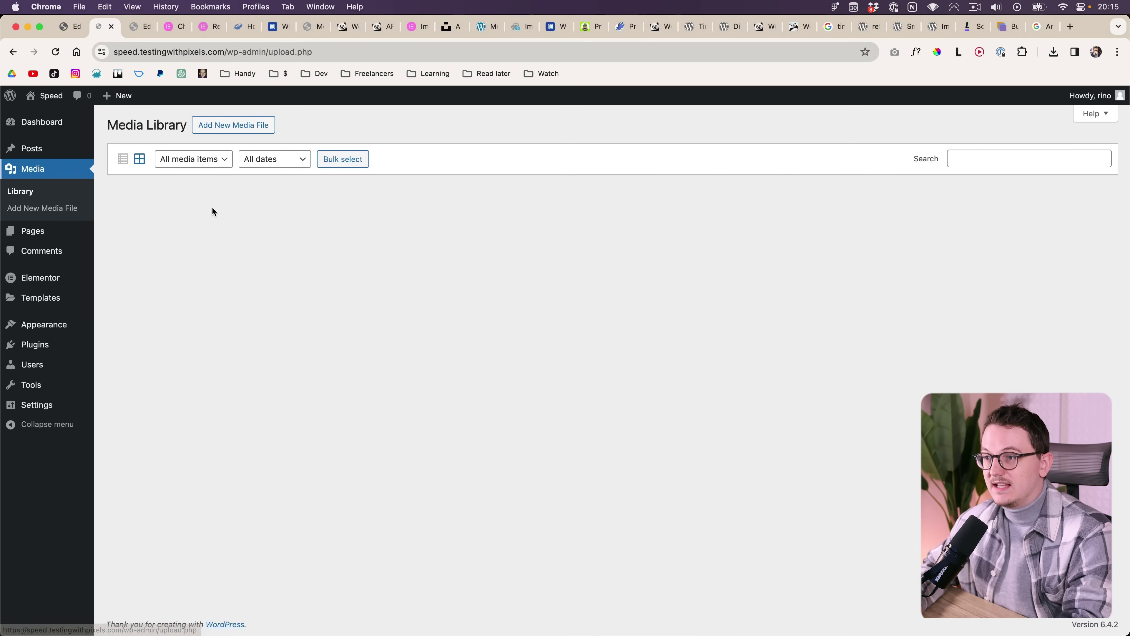
pyautogui.press('super+Tab')
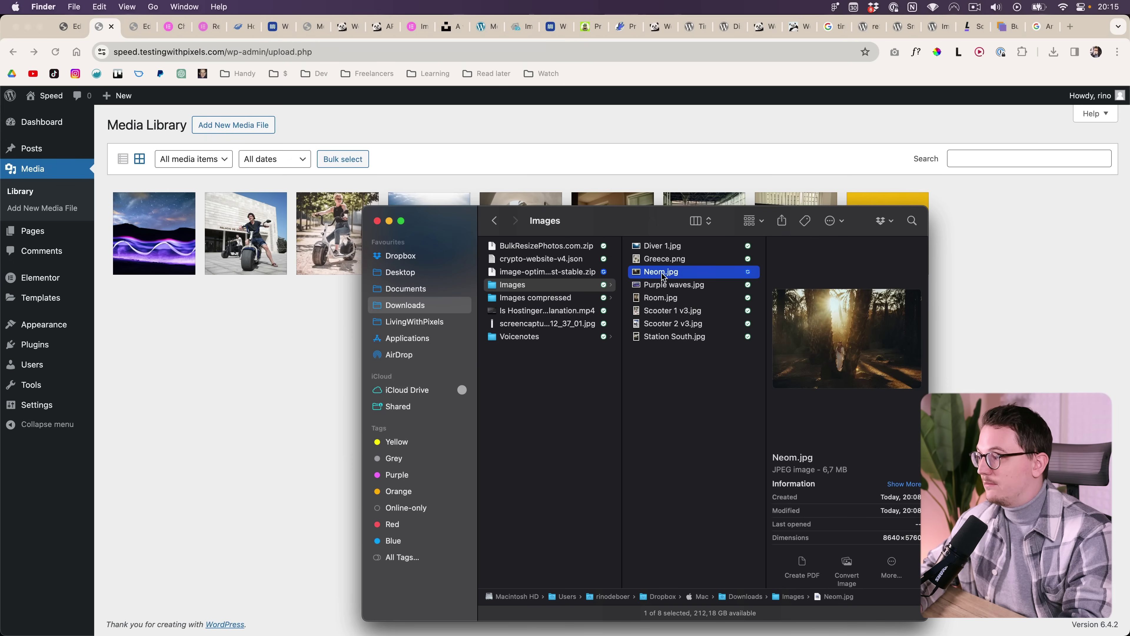
pyautogui.moveTo(663, 277); pyautogui.dragTo(316, 385)
# Open Neom.jpg's attachment details and highlight its 8640 by 5760 pixel dimensions.
pyautogui.click(154, 233)
pyautogui.moveTo(785, 199); pyautogui.dragTo(853, 202)
pyautogui.click(854, 204)
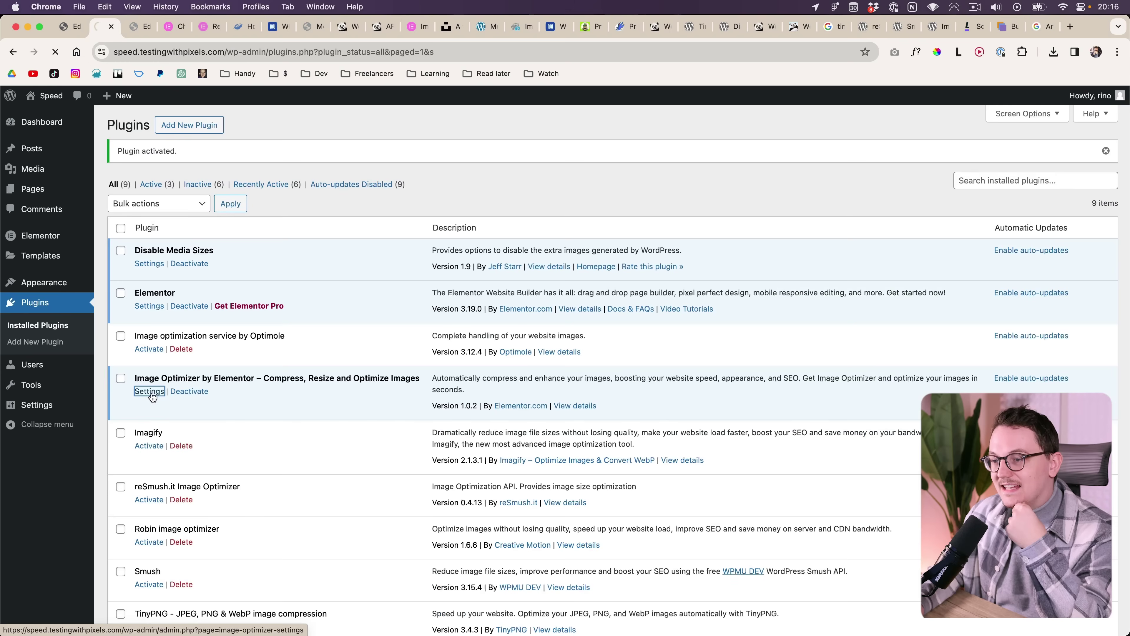
# In Image Optimizer settings, toggle large image resizing off and back on, keeping 2560 maximum.
pyautogui.click(147, 393)
pyautogui.scroll(-2, 294, 415)
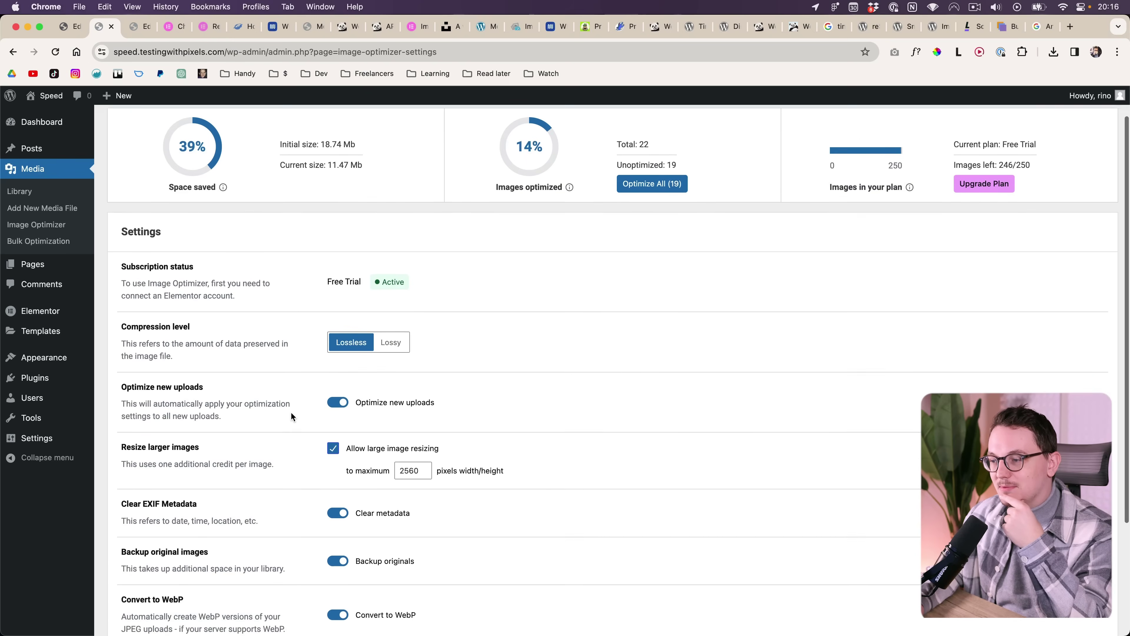
pyautogui.click(333, 438)
pyautogui.scroll(-1, 303, 511)
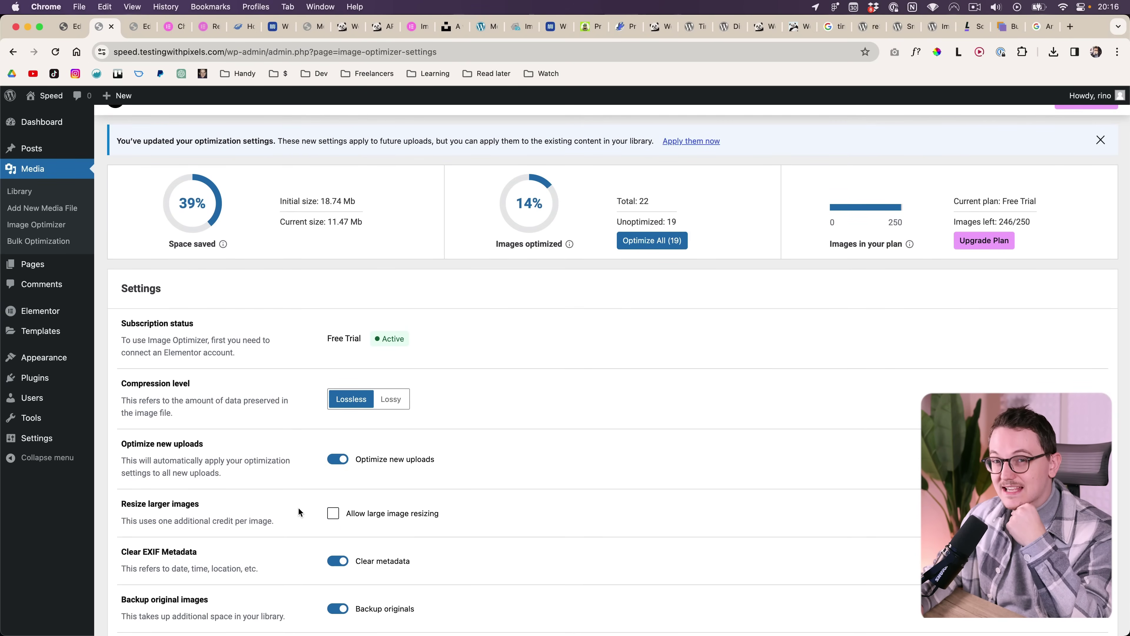
pyautogui.scroll(-1, 297, 508)
pyautogui.scroll(-2, 289, 488)
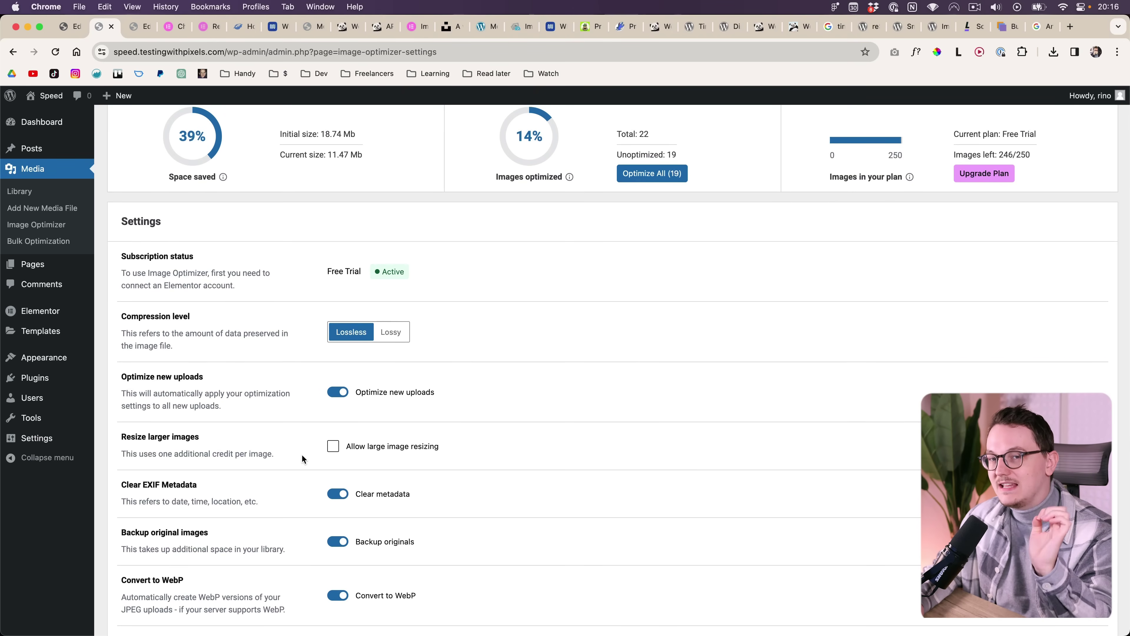
pyautogui.click(334, 448)
pyautogui.doubleClick(399, 461)
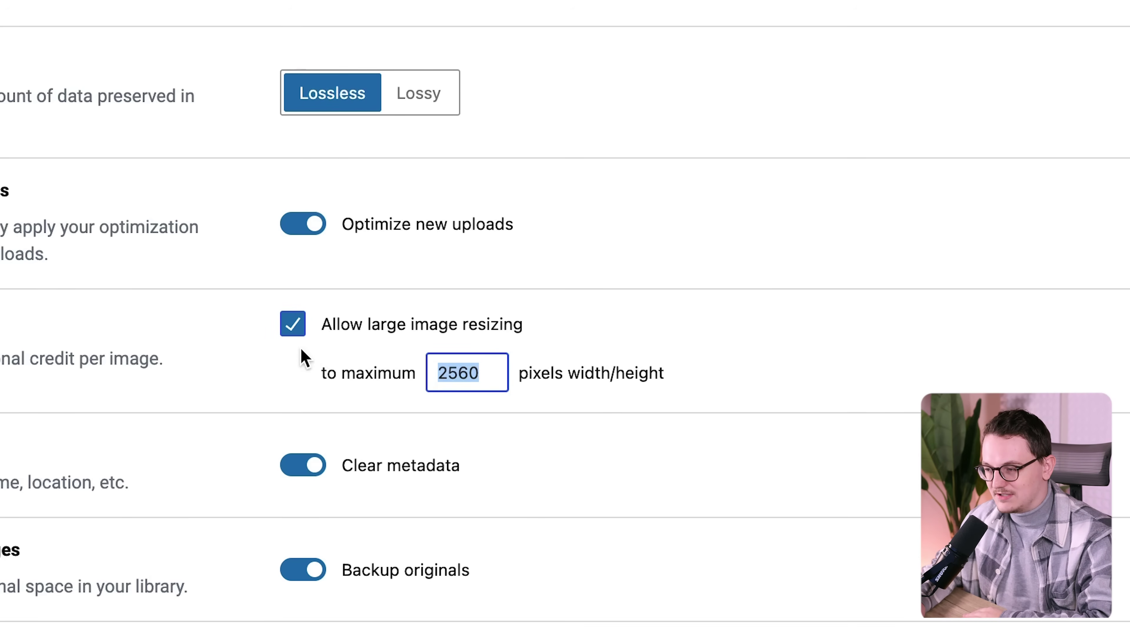
pyautogui.click(258, 356)
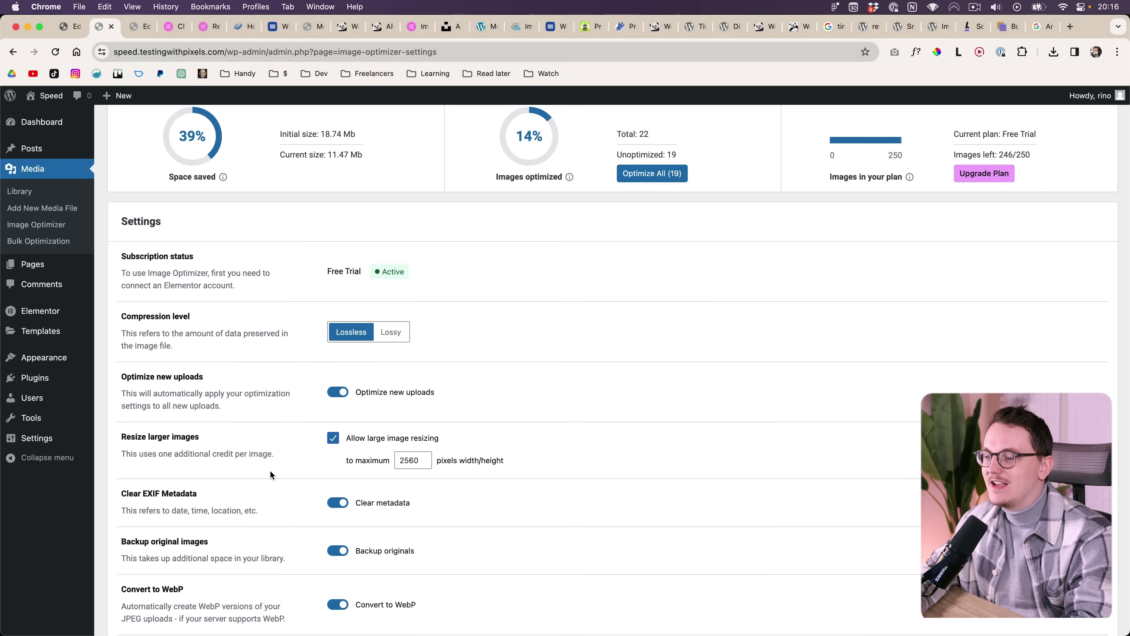
# Go to Installed Plugins and open the Disable Media Sizes plugin settings.
pyautogui.scroll(-5, 269, 470)
pyautogui.scroll(10, 269, 470)
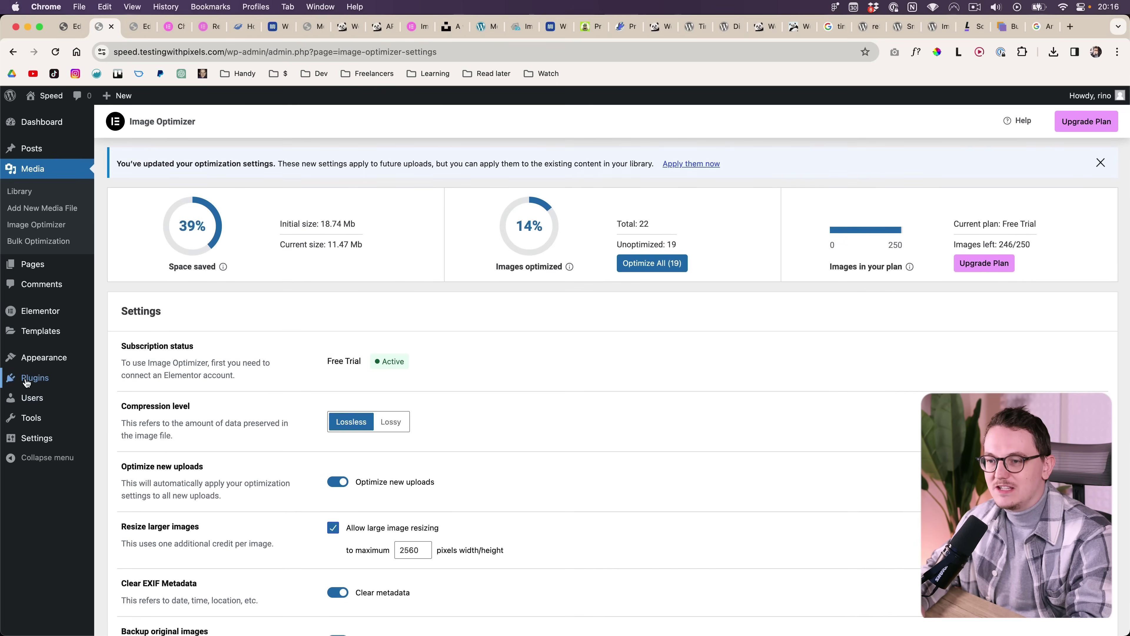
pyautogui.moveTo(26, 382)
pyautogui.click(113, 379)
pyautogui.click(147, 227)
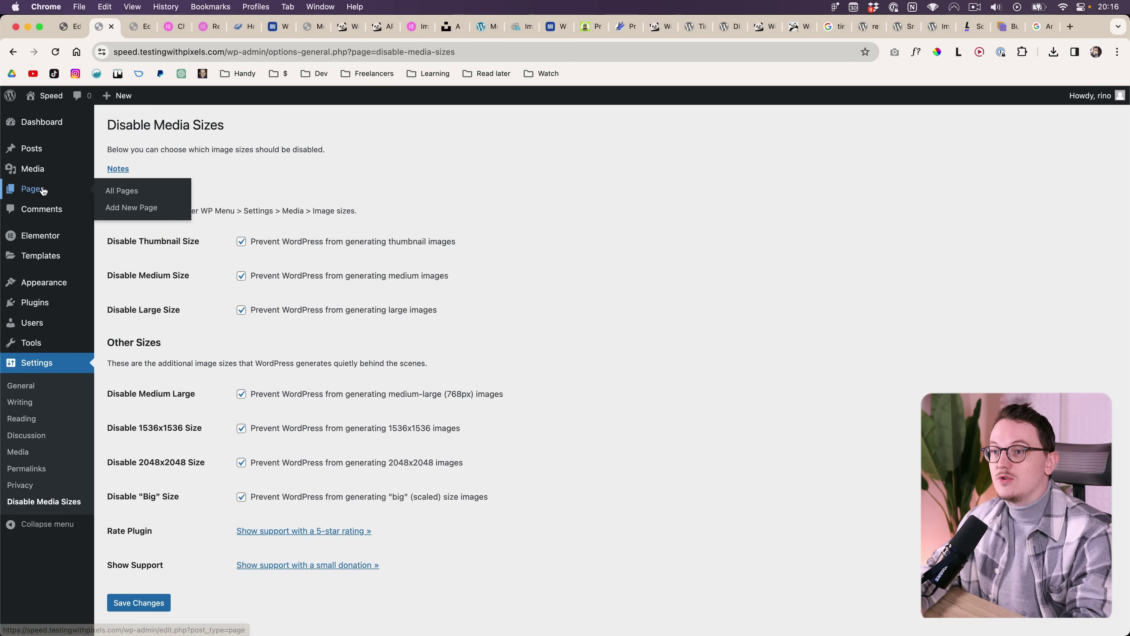
# Open the Media Library and review the Image Optimizer's 246 of 250 images left.
pyautogui.click(47, 170)
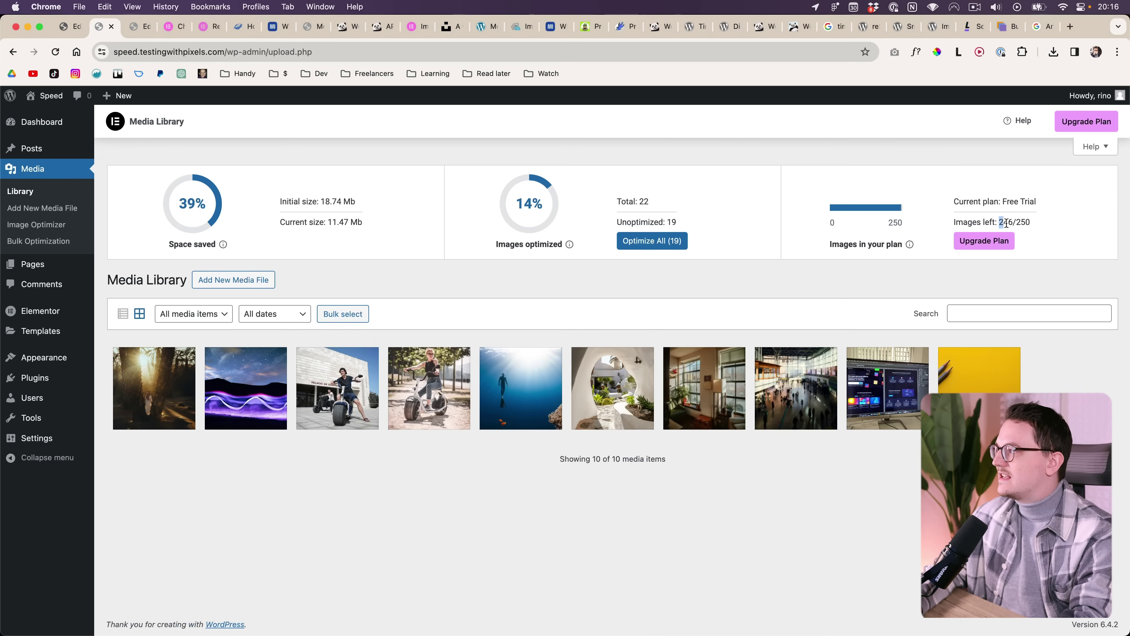
pyautogui.click(1001, 223)
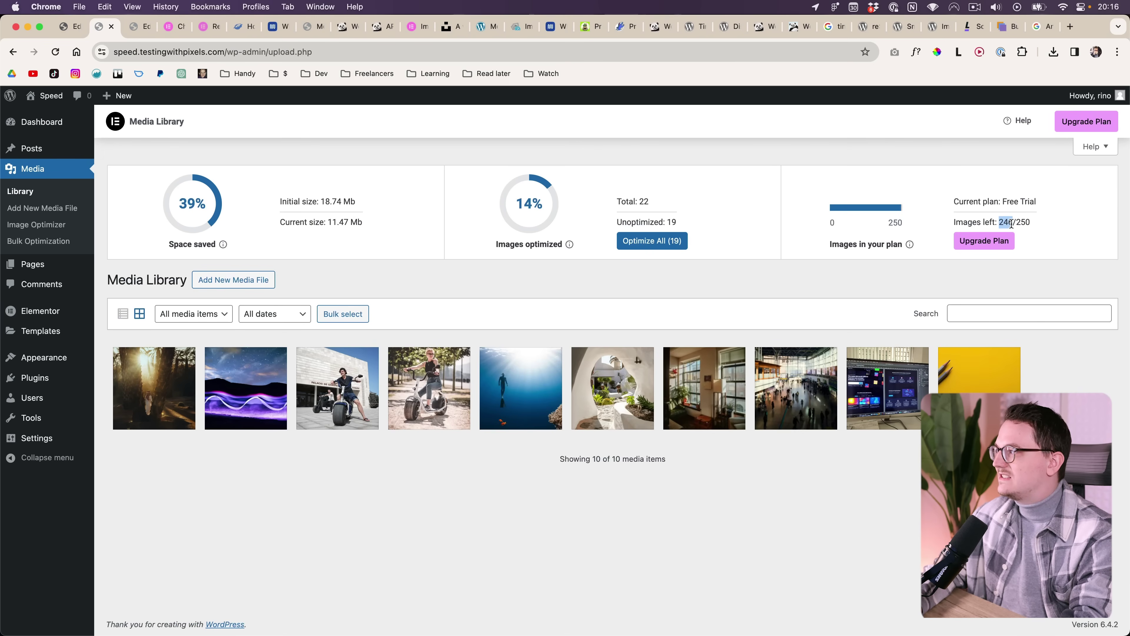
pyautogui.click(1008, 222)
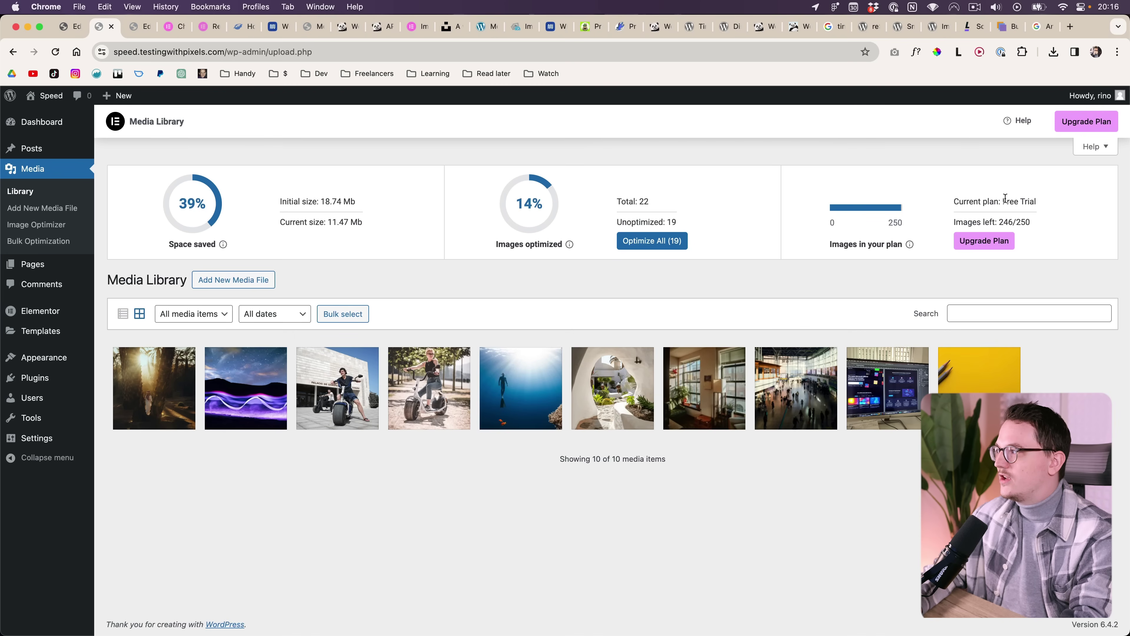
# Optimize the Neom photo and highlight its 4% overall saving of 6.2 Mb.
pyautogui.click(154, 375)
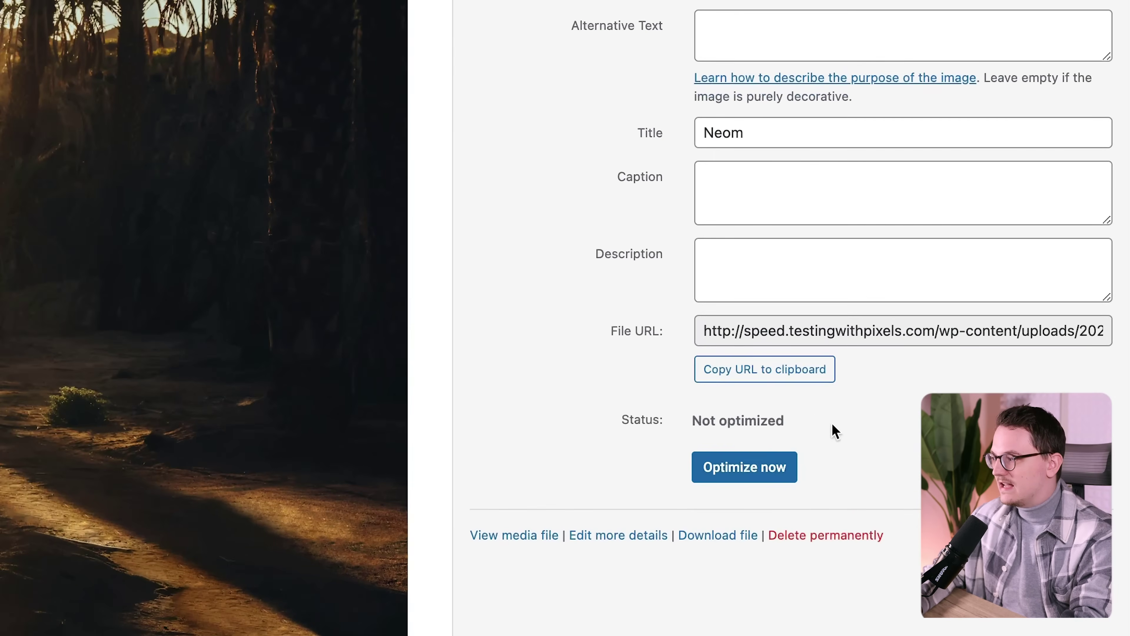
pyautogui.click(881, 481)
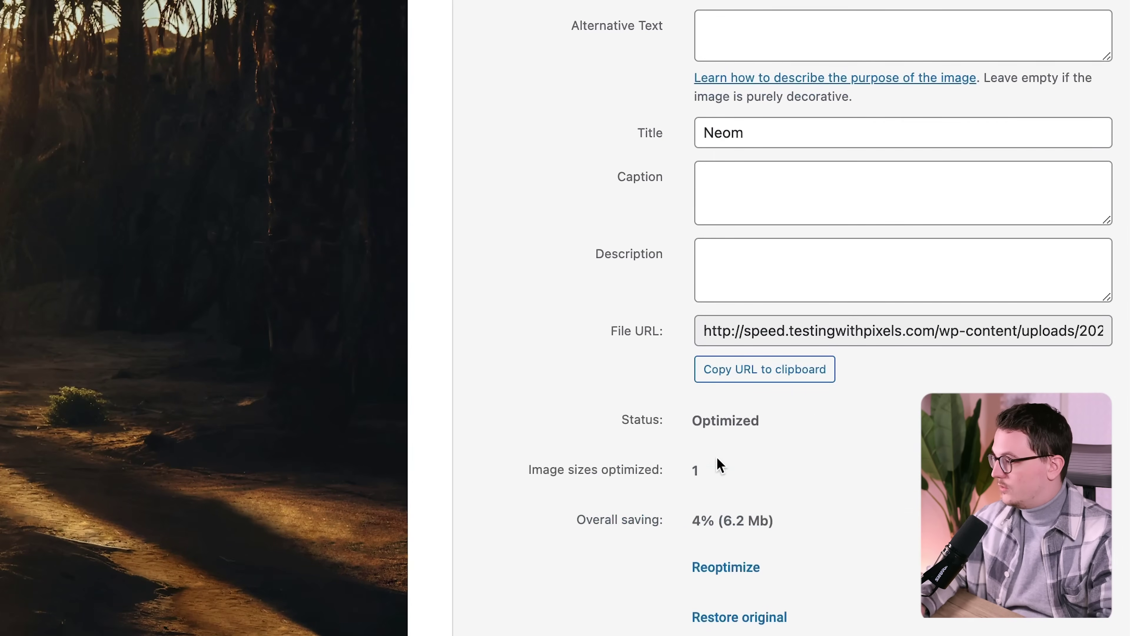
pyautogui.moveTo(691, 520); pyautogui.dragTo(712, 523)
pyautogui.click(708, 527)
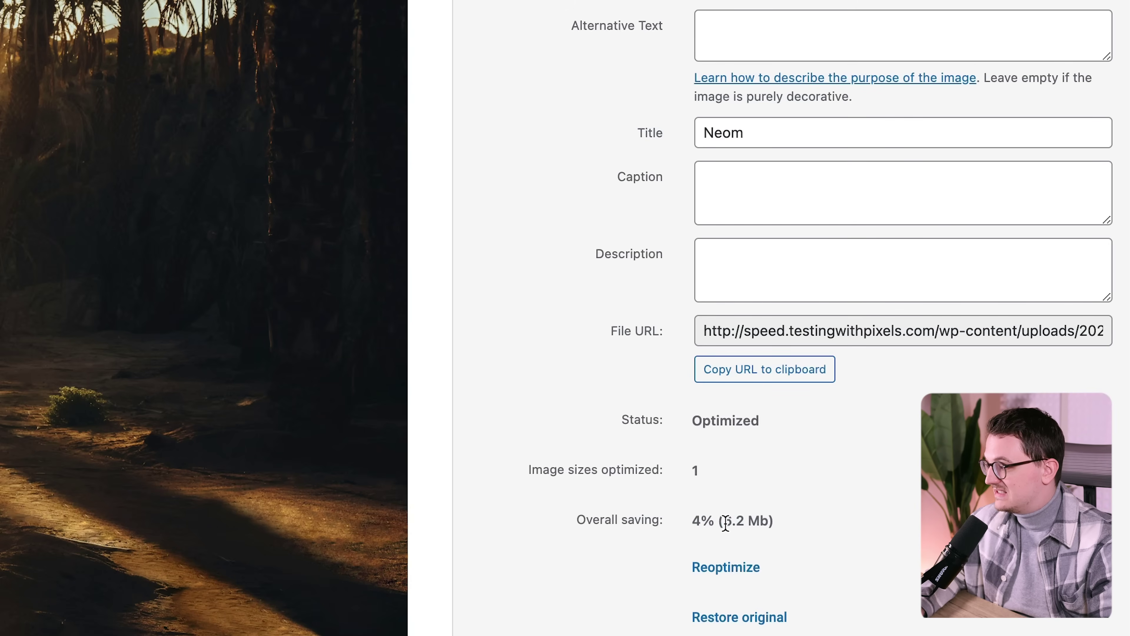
pyautogui.moveTo(726, 524); pyautogui.dragTo(757, 525)
pyautogui.click(759, 525)
# Compare against the original 6.7 MB Neom.jpg in Finder, then recheck the 4% saving.
pyautogui.press('super+Tab')
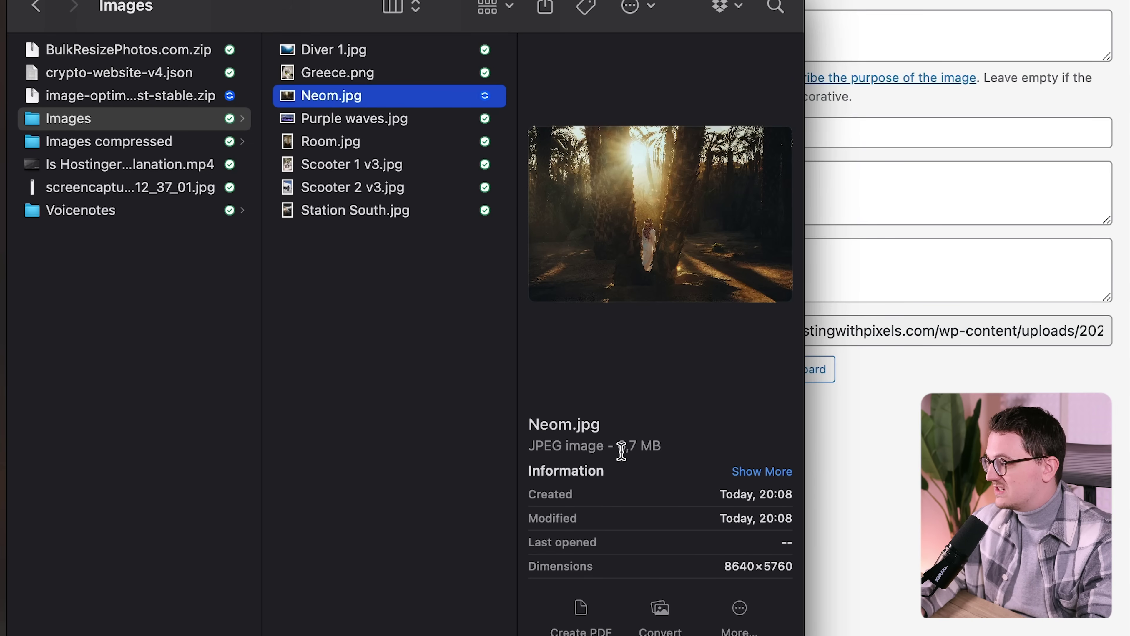
pyautogui.press('super+Tab')
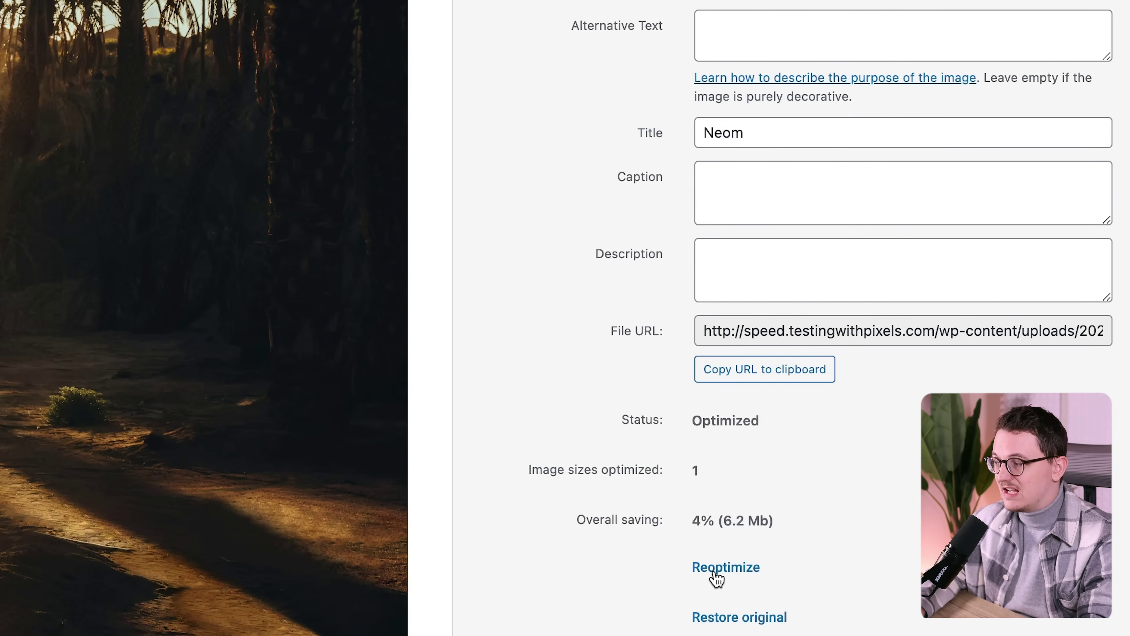
pyautogui.doubleClick(695, 522)
pyautogui.click(699, 532)
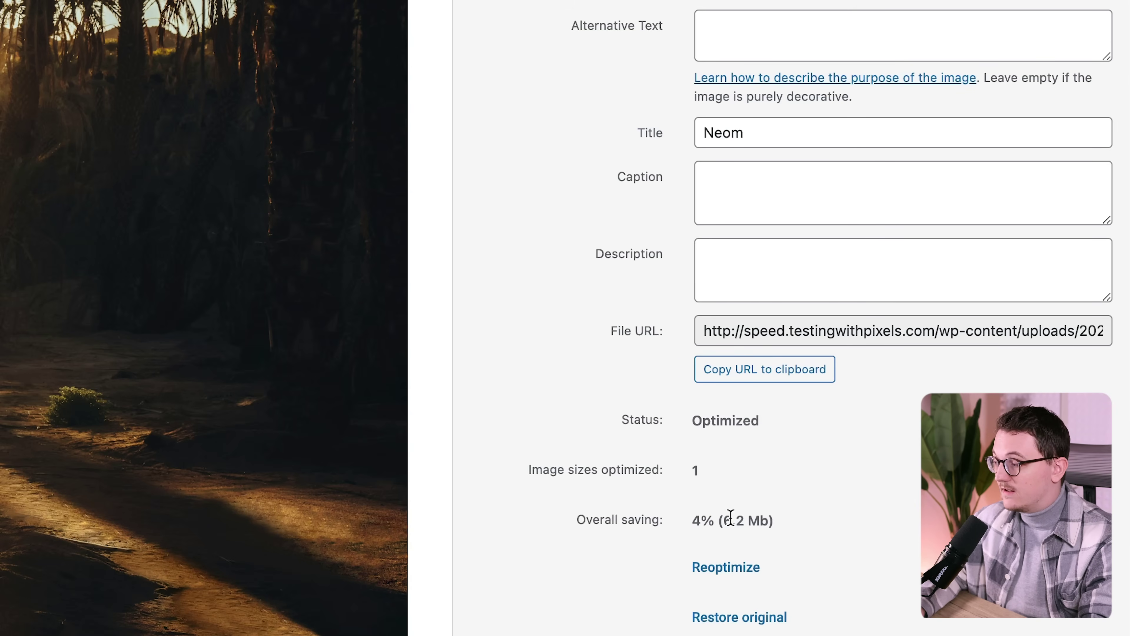
pyautogui.doubleClick(697, 522)
pyautogui.click(708, 529)
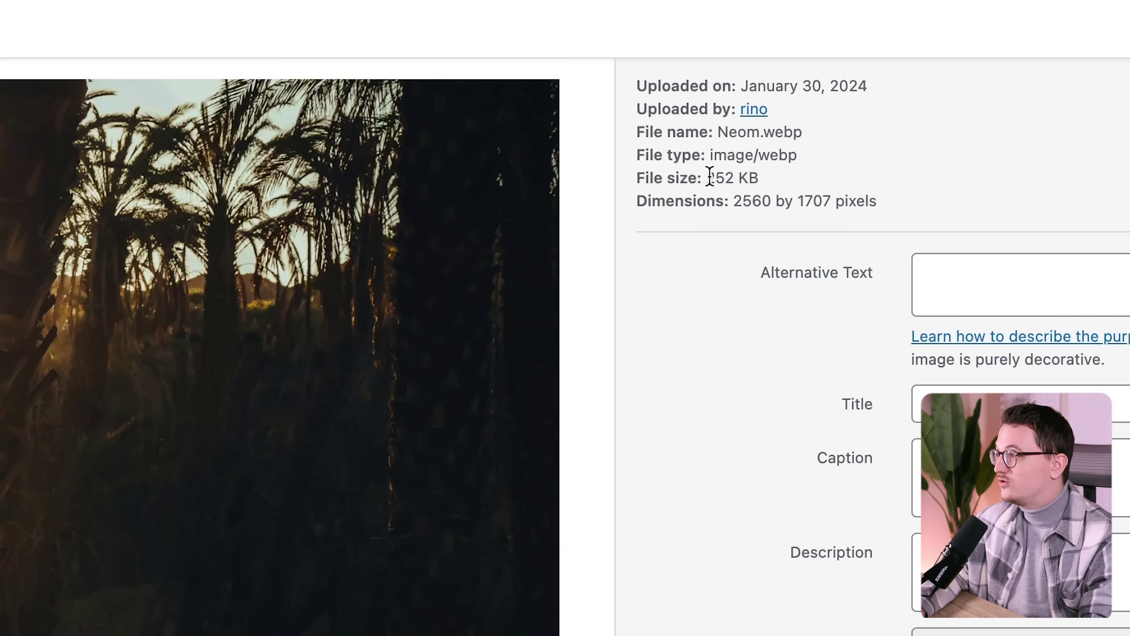
# Check Neom's attachment details: 252 KB file size, .webp extension, 2560 pixel width.
pyautogui.moveTo(709, 177); pyautogui.dragTo(736, 177)
pyautogui.click(737, 202)
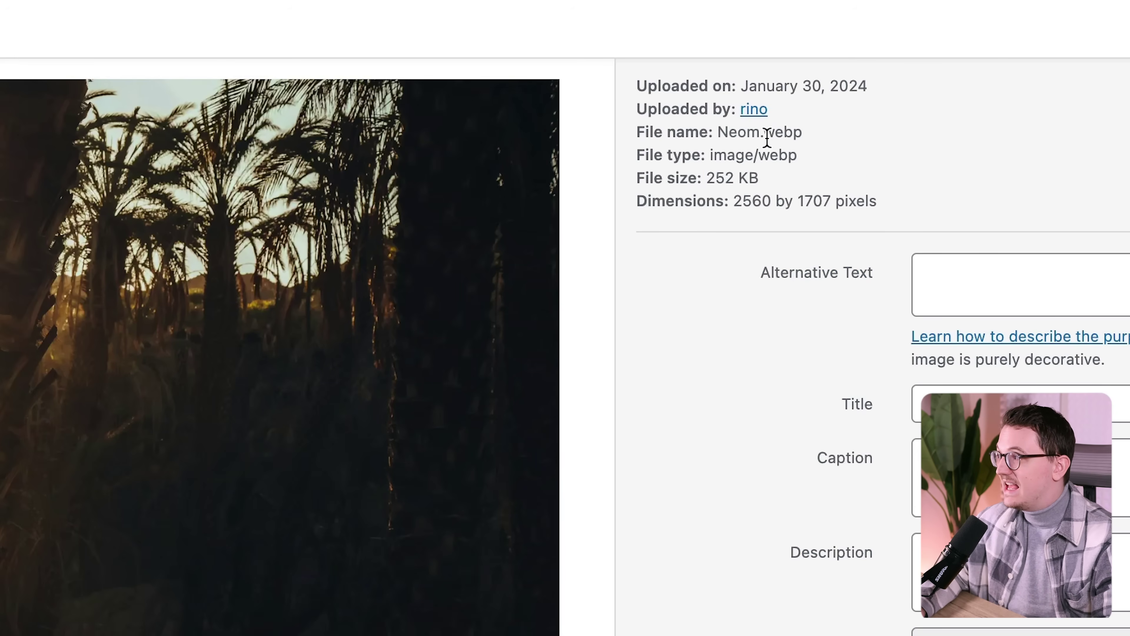
pyautogui.moveTo(763, 133); pyautogui.dragTo(798, 129)
pyautogui.click(790, 177)
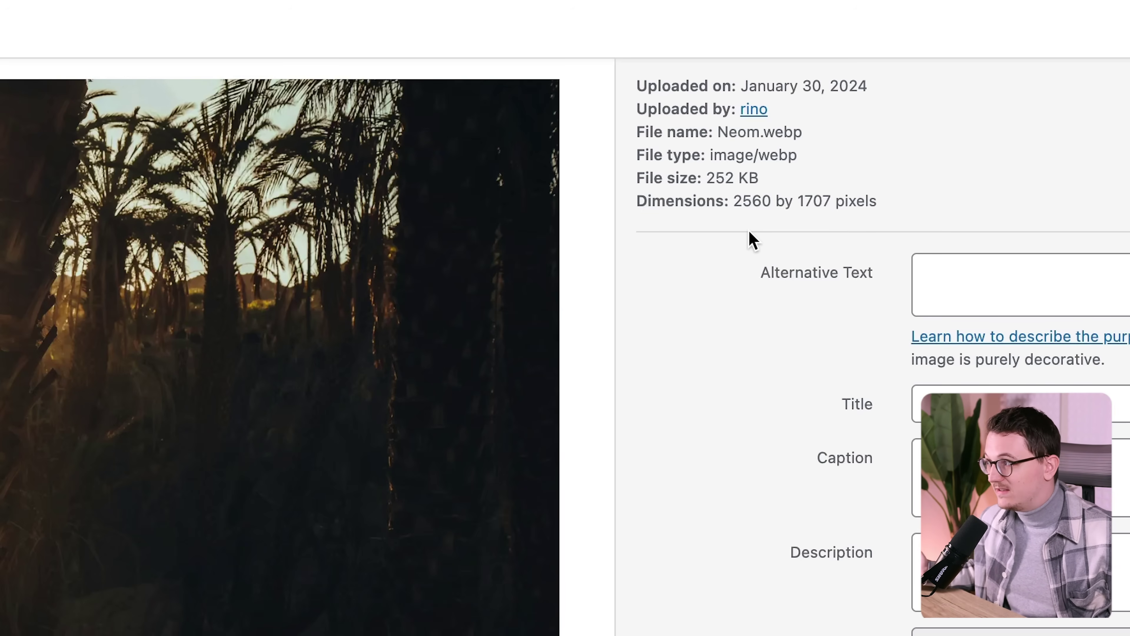
pyautogui.doubleClick(751, 200)
pyautogui.click(742, 220)
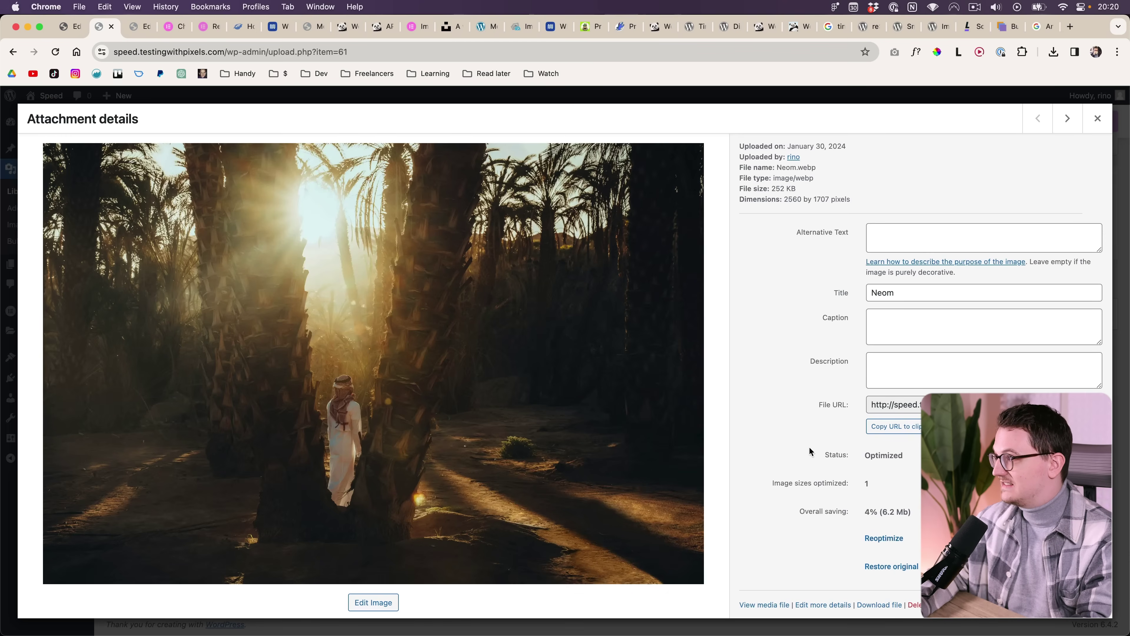
# Calculate 252/6700 in Spotlight (0.0376) and compare it with the 4% saving.
pyautogui.press('super+space')
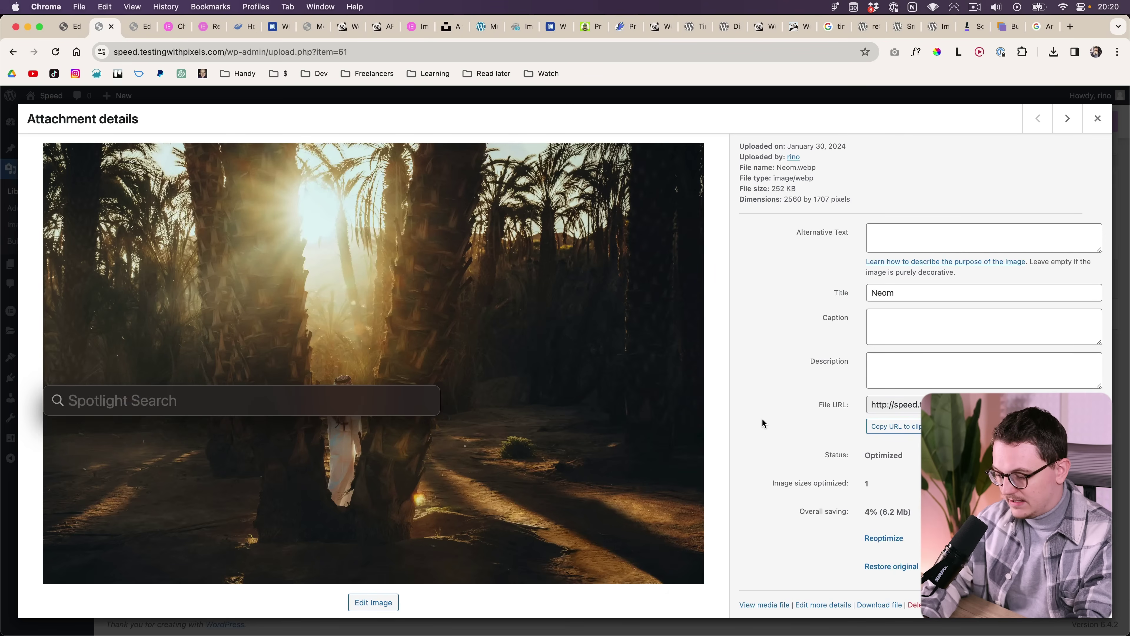
pyautogui.write('252/6700')
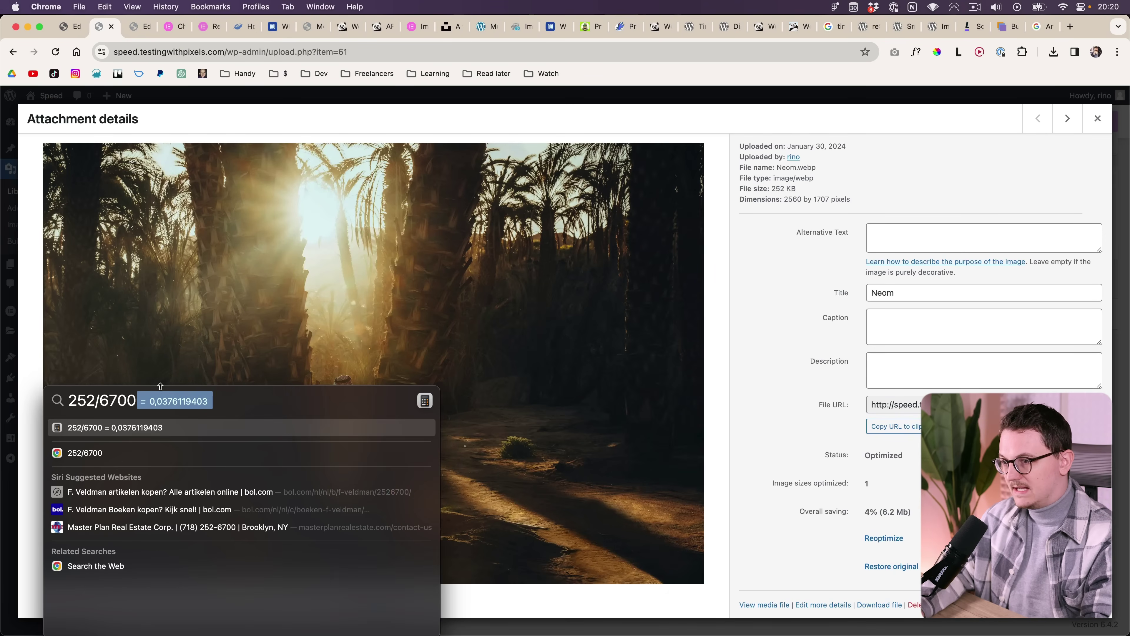
pyautogui.press('super+a')
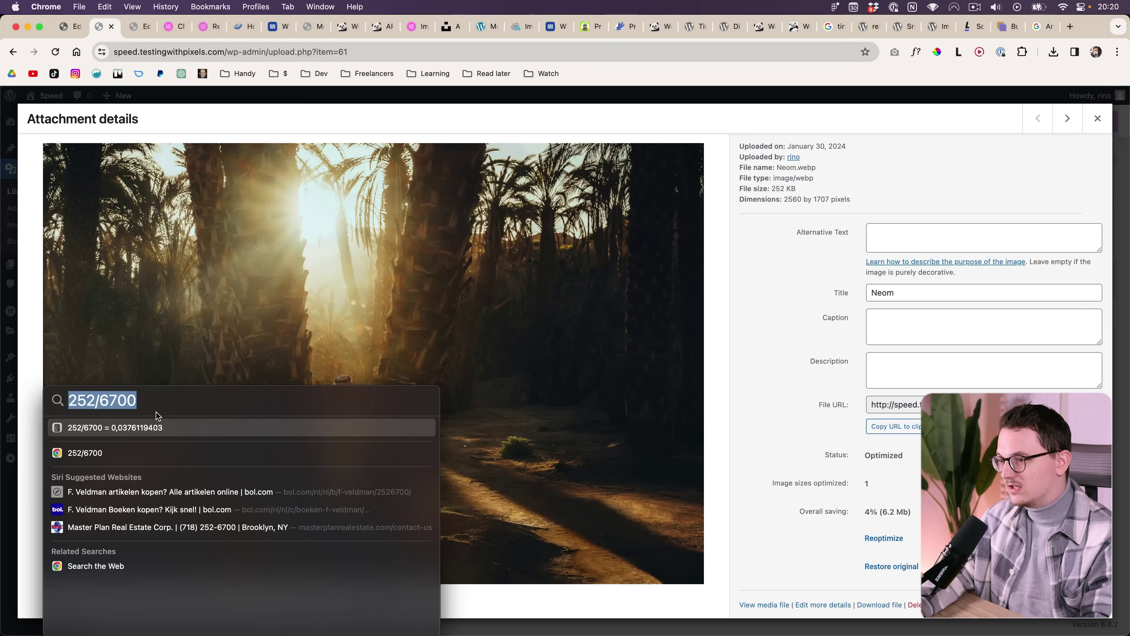
pyautogui.moveTo(157, 416); pyautogui.dragTo(474, 395)
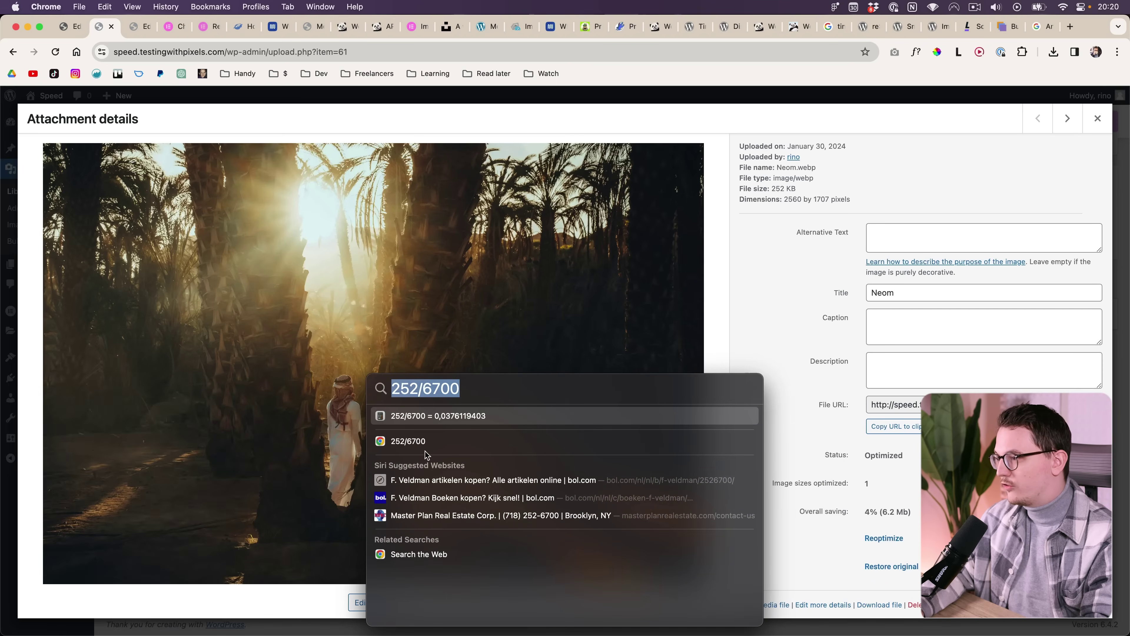
pyautogui.click(858, 526)
pyautogui.moveTo(612, 465); pyautogui.dragTo(624, 463)
pyautogui.click(628, 492)
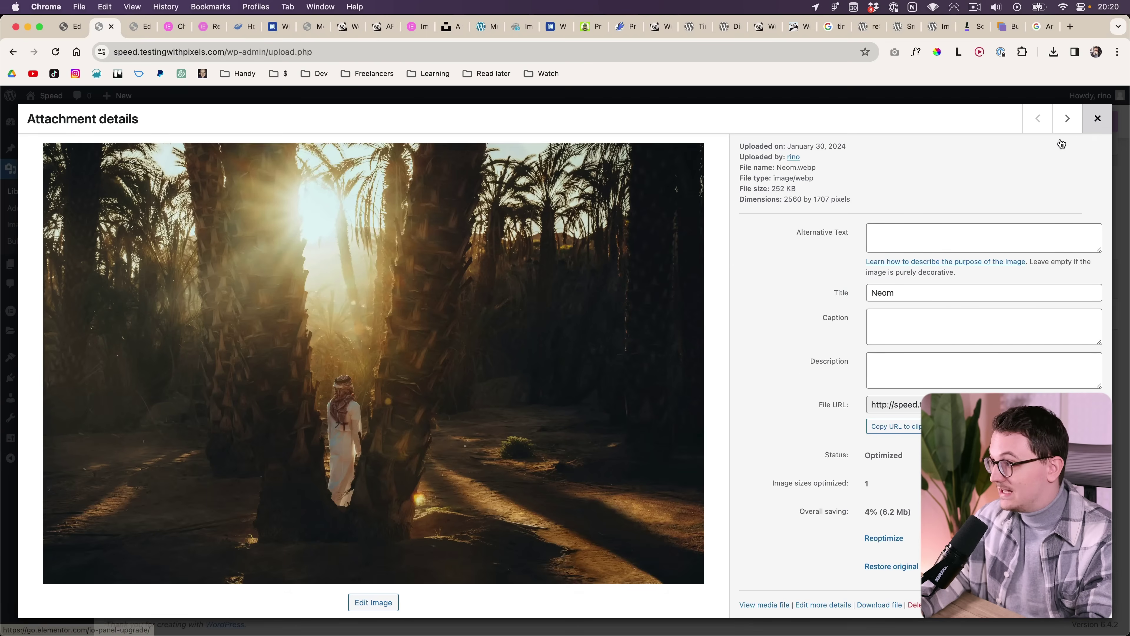
# Close Neom's details, note 245 images left, and reopen Disable Media Sizes settings.
pyautogui.press('Escape')
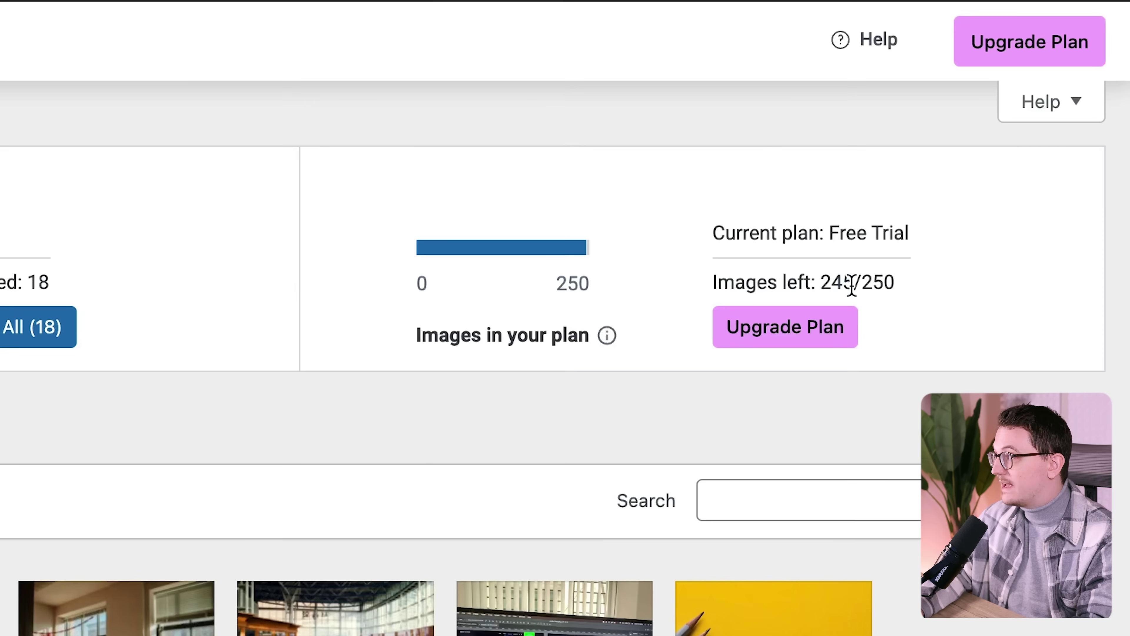
pyautogui.doubleClick(830, 283)
pyautogui.click(850, 302)
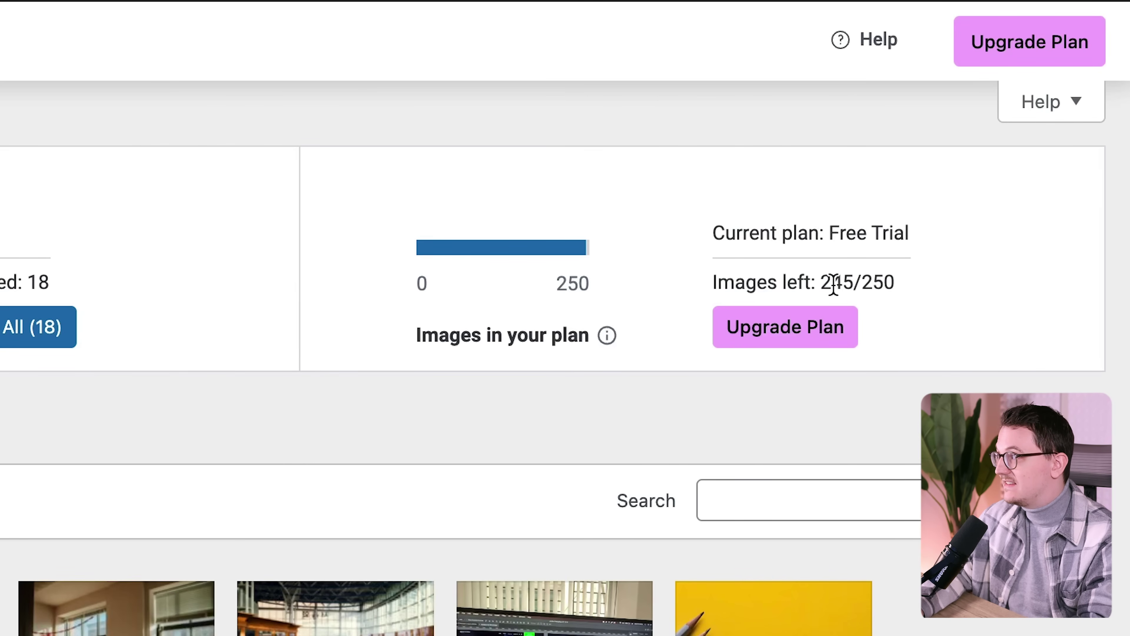
pyautogui.doubleClick(832, 283)
pyautogui.click(849, 298)
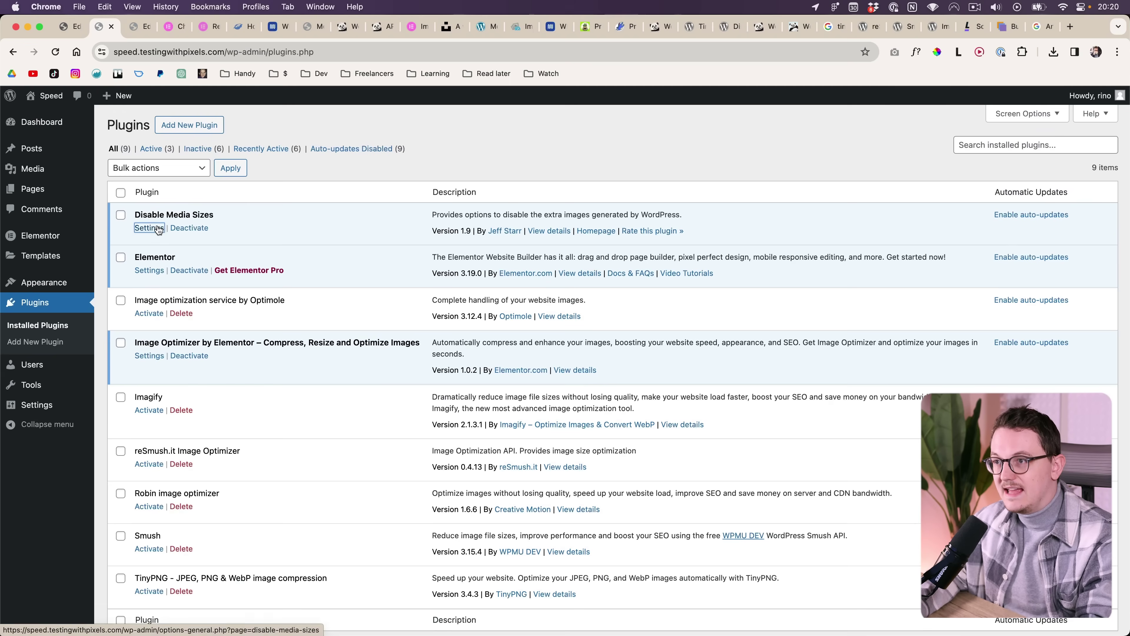
pyautogui.click(143, 230)
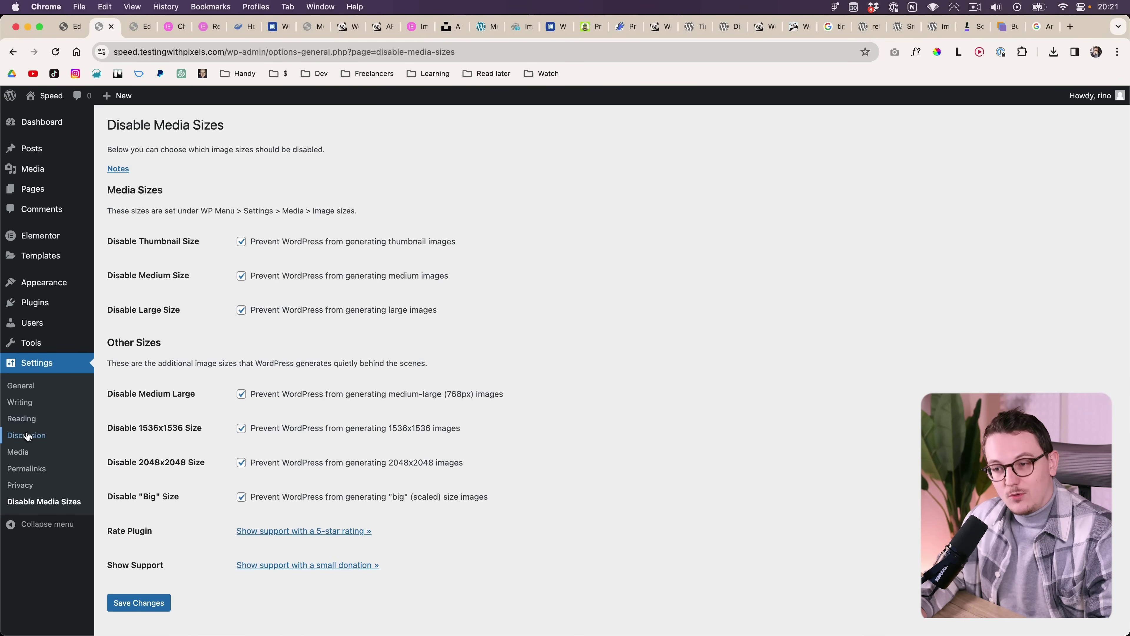
pyautogui.click(25, 452)
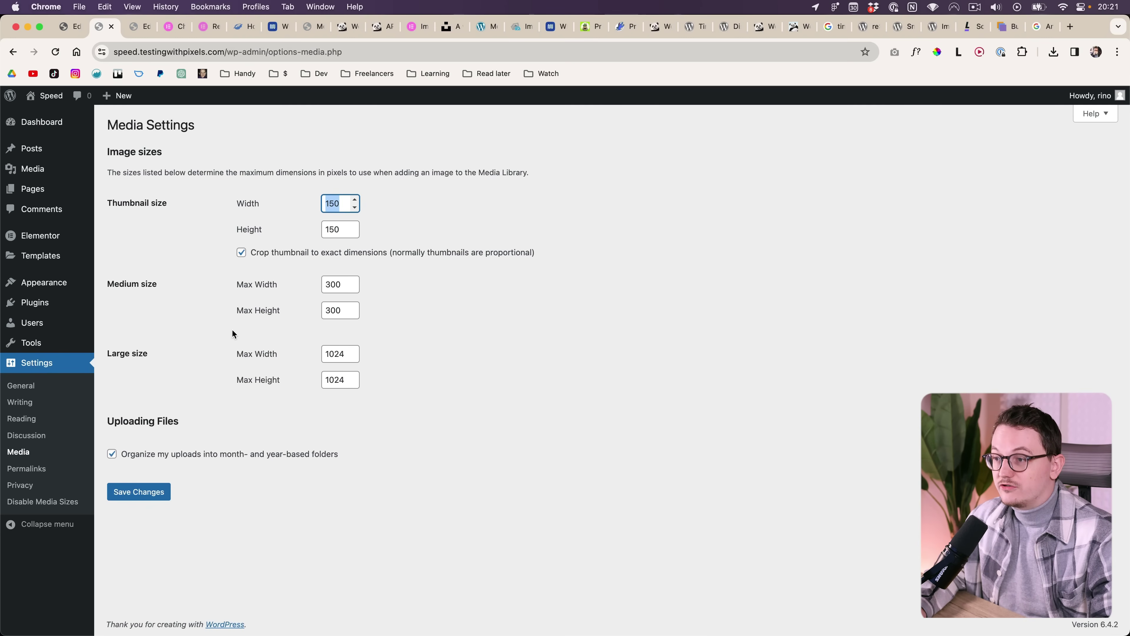
pyautogui.click(53, 502)
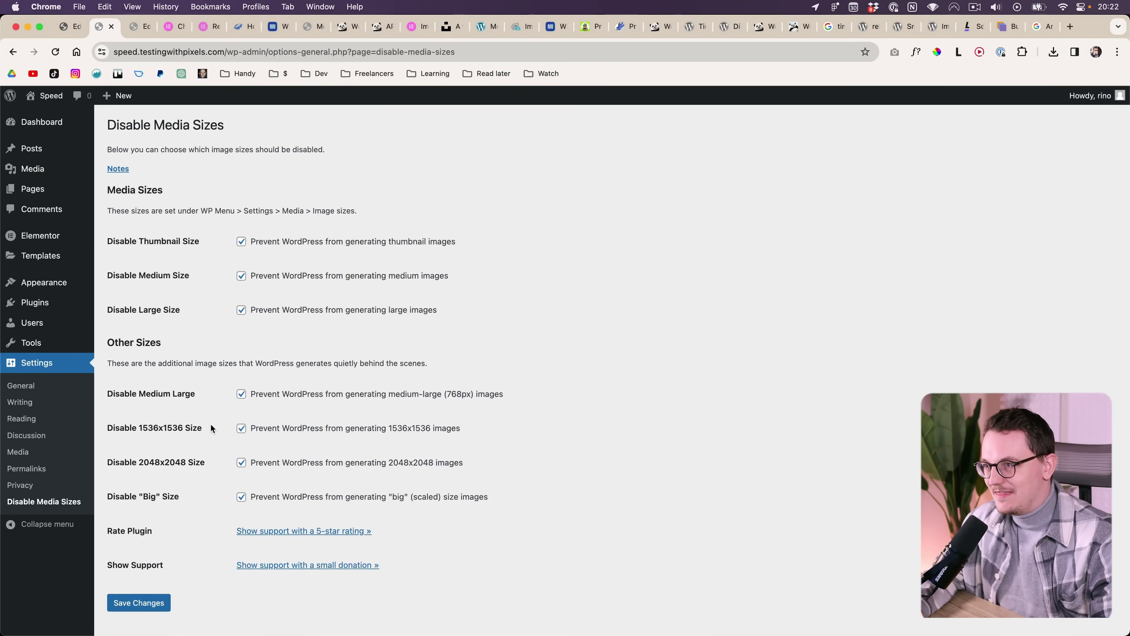
pyautogui.click(342, 531)
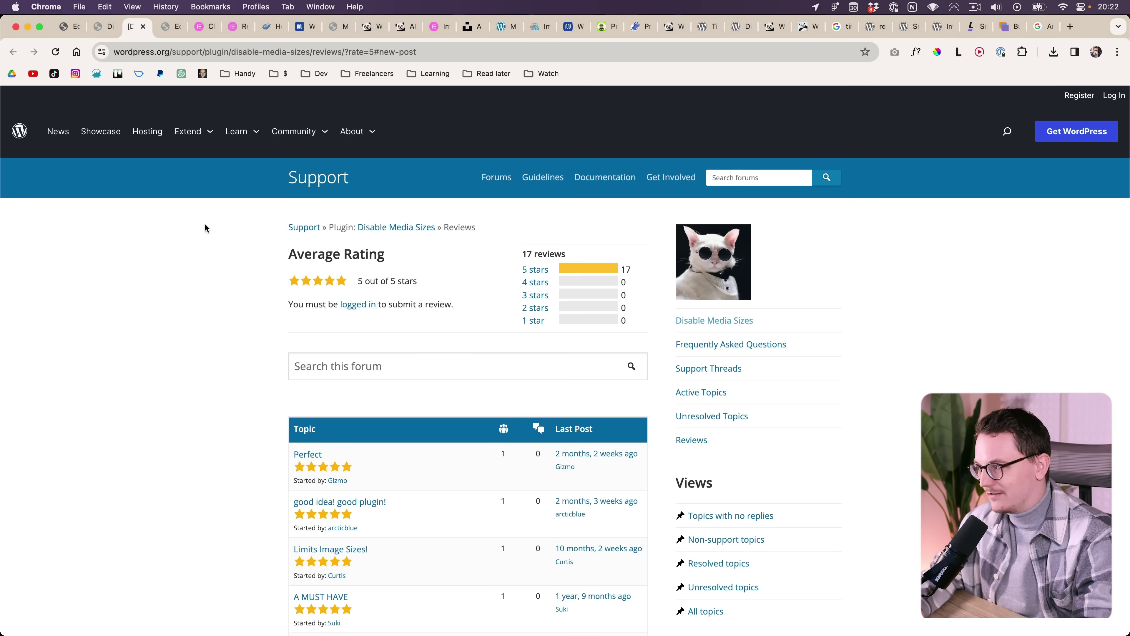
pyautogui.press('super+w')
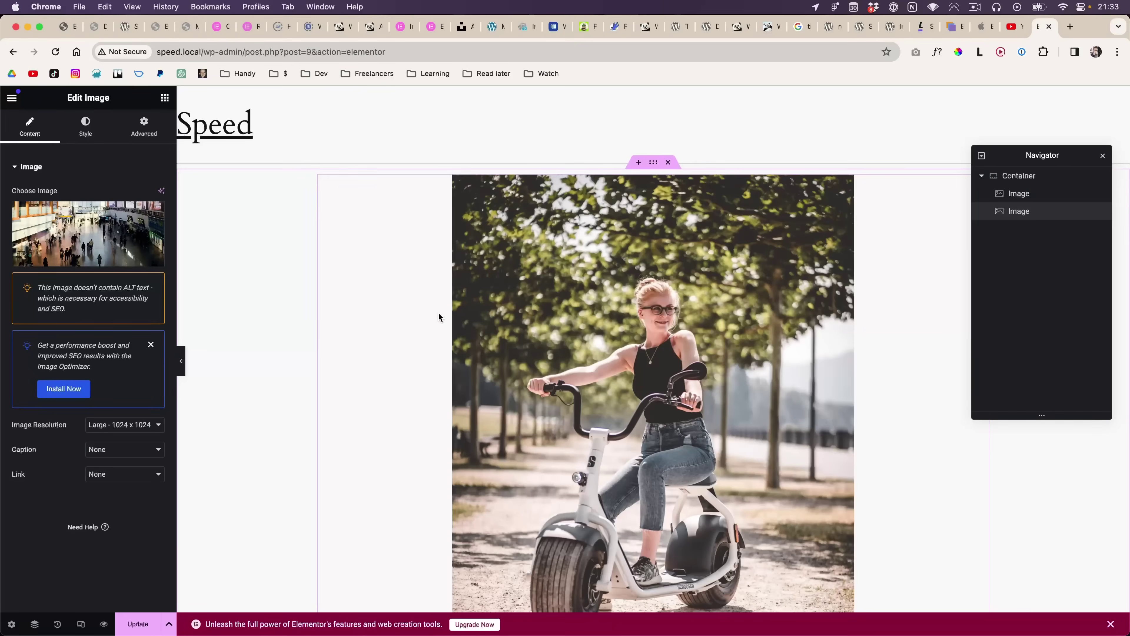
# Scroll the page in the Elementor editor, selecting the scooter and train station images.
pyautogui.scroll(-4, 440, 312)
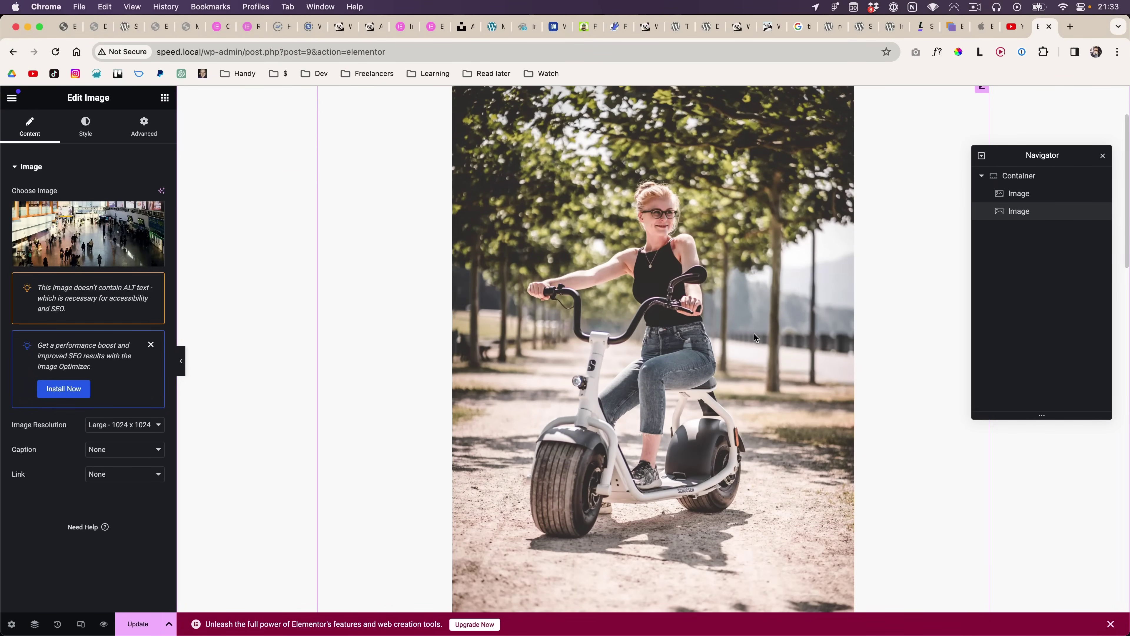
pyautogui.scroll(-2, 628, 264)
pyautogui.click(629, 263)
pyautogui.scroll(-2, 628, 264)
pyautogui.scroll(-3, 654, 352)
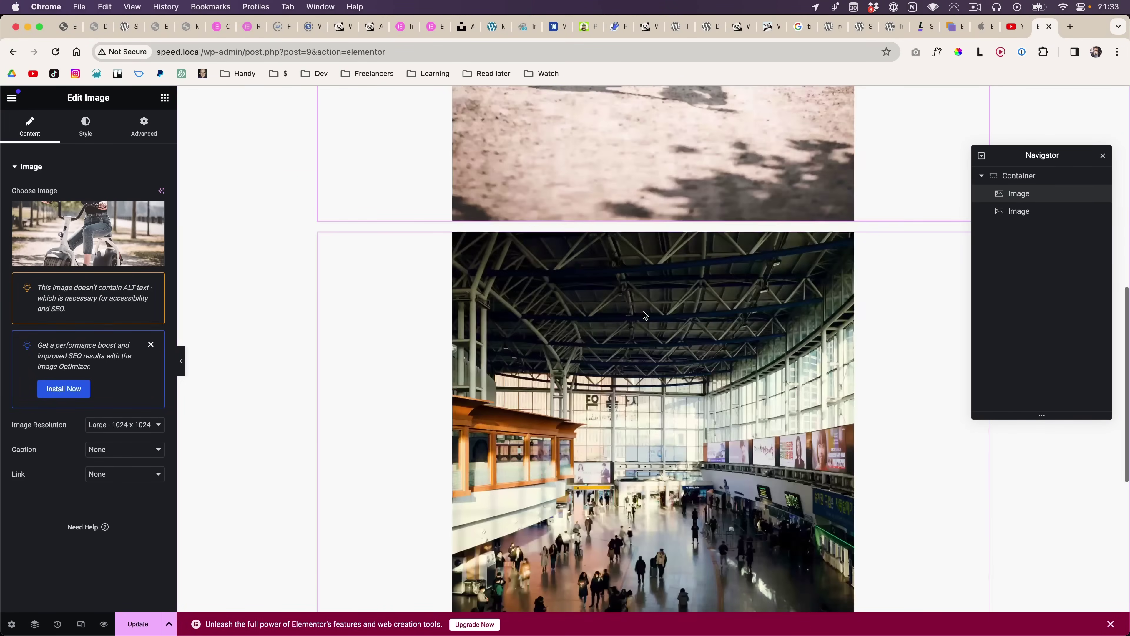
pyautogui.click(654, 352)
pyautogui.scroll(-3, 654, 352)
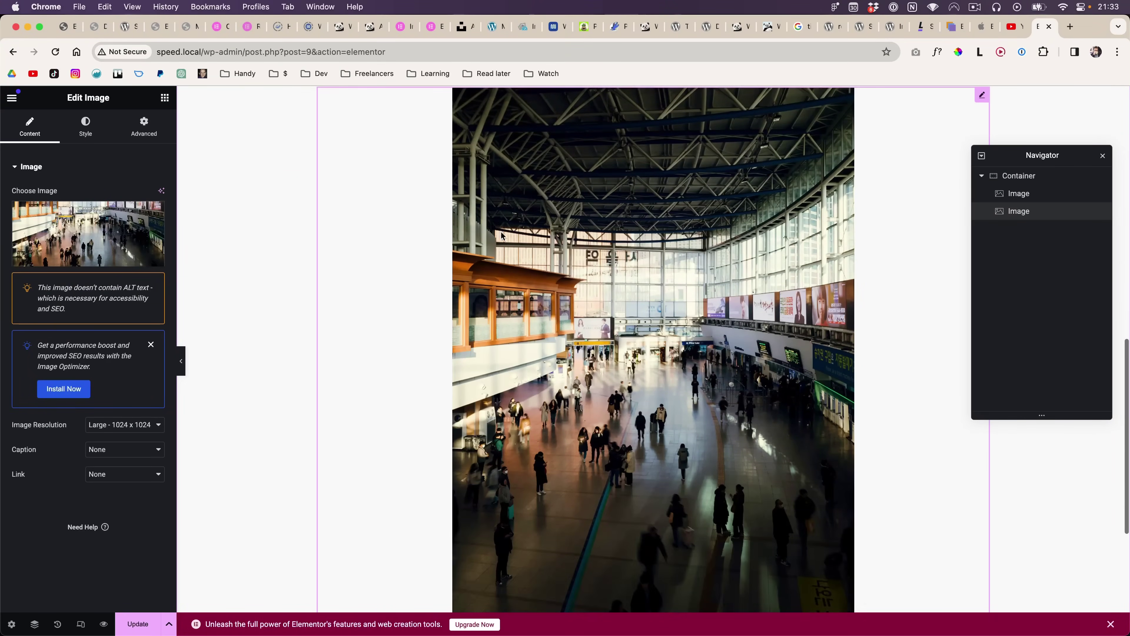
pyautogui.scroll(3, 613, 437)
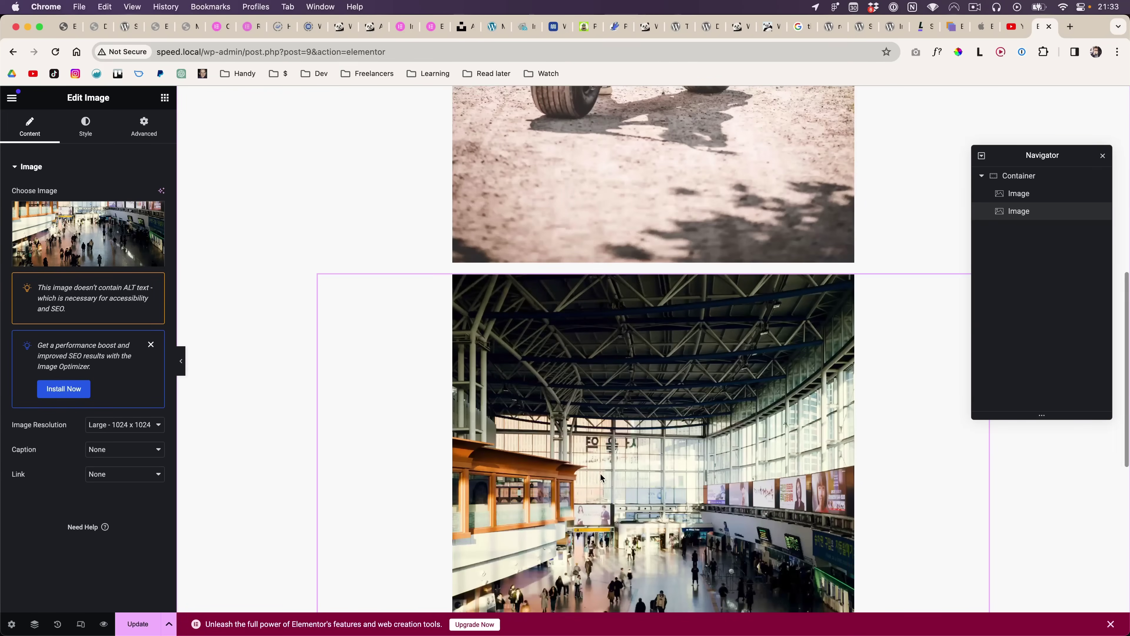
pyautogui.scroll(2, 599, 476)
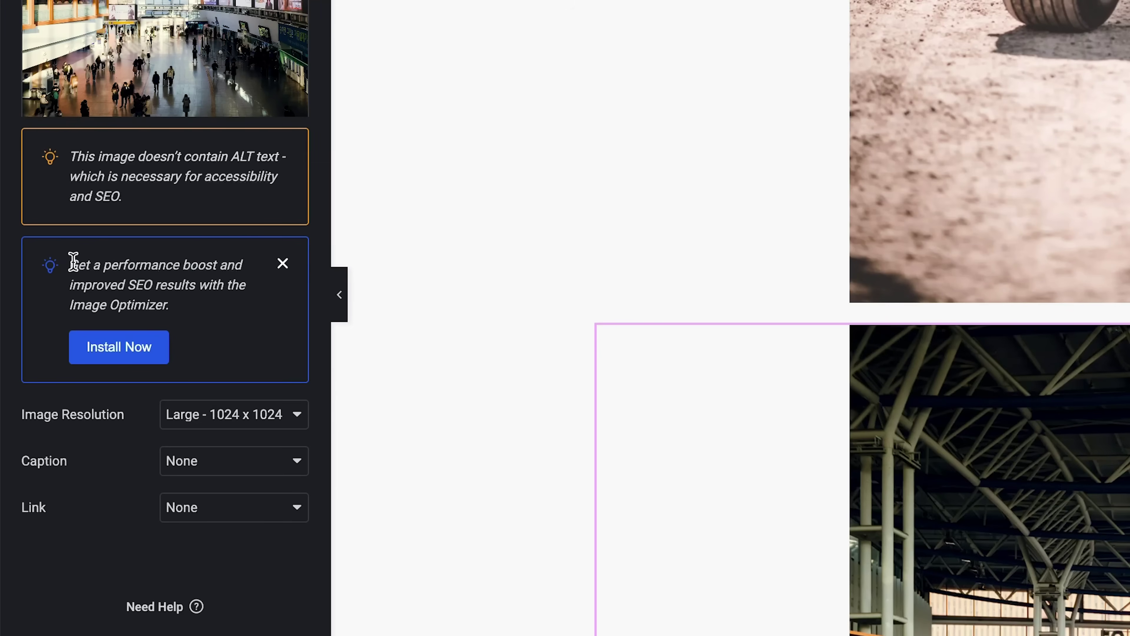
# Highlight the Image Optimizer notice wording in the editor panel to review it.
pyautogui.moveTo(37, 344); pyautogui.dragTo(81, 366)
pyautogui.click(87, 369)
pyautogui.moveTo(149, 305); pyautogui.dragTo(91, 261)
pyautogui.click(85, 266)
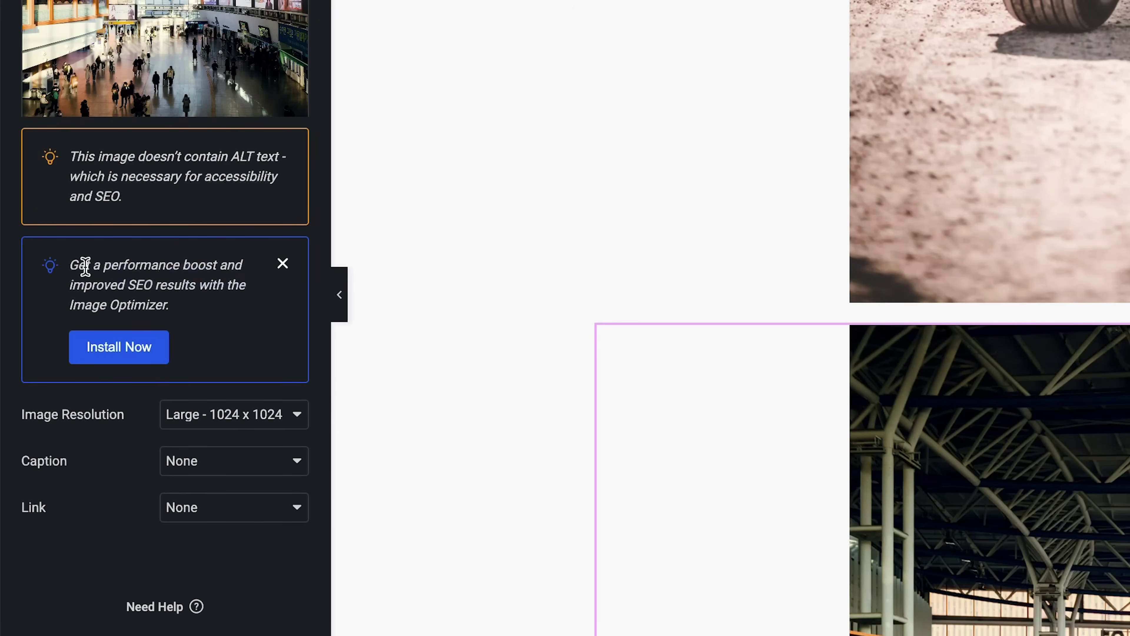
pyautogui.moveTo(152, 309); pyautogui.dragTo(71, 265)
pyautogui.click(147, 304)
pyautogui.moveTo(149, 305); pyautogui.dragTo(104, 269)
pyautogui.click(103, 269)
pyautogui.scroll(-8, 740, 382)
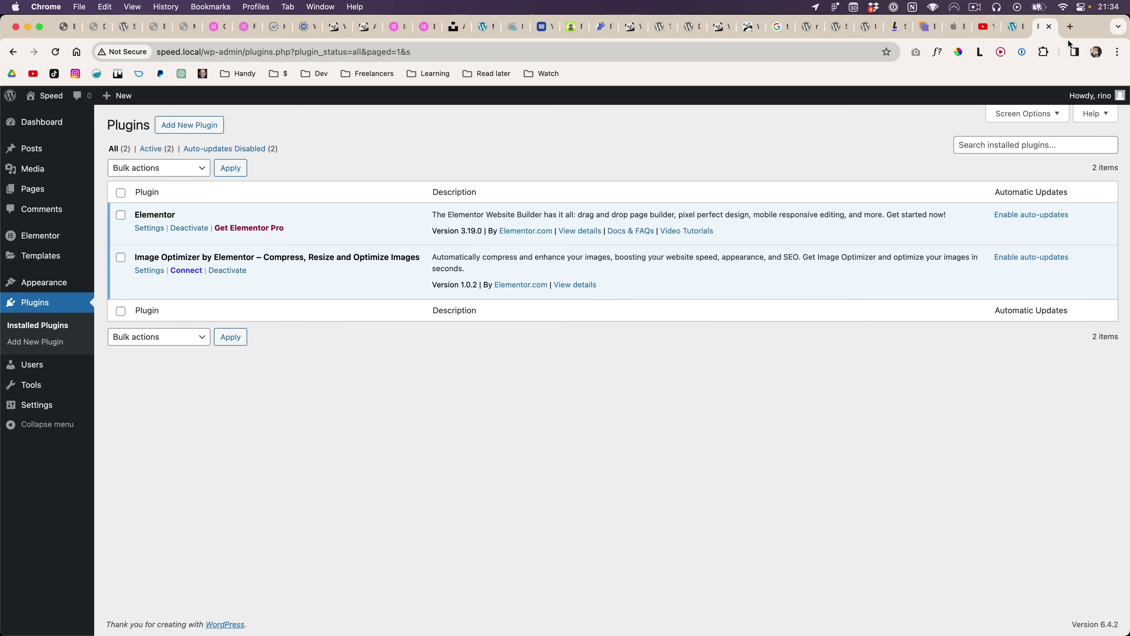
# Reload the Elementor editor tab and review the scooter image's missing ALT text warning.
pyautogui.click(1017, 27)
pyautogui.press('super+r')
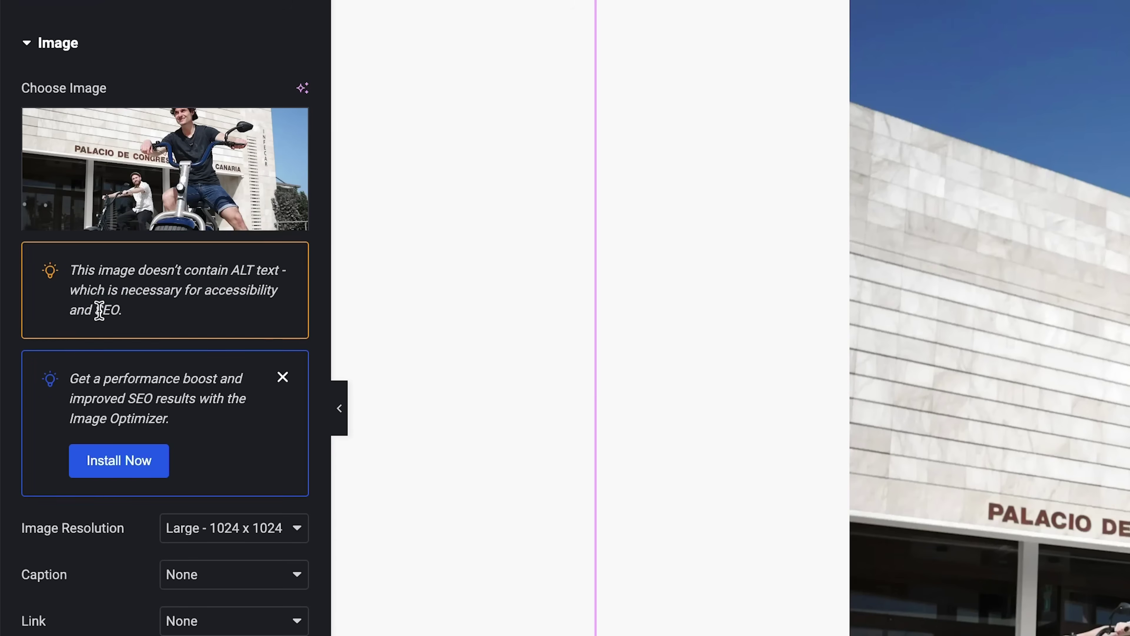
pyautogui.moveTo(102, 310); pyautogui.dragTo(105, 273)
pyautogui.click(105, 273)
pyautogui.moveTo(223, 273); pyautogui.dragTo(275, 273)
pyautogui.click(75, 316)
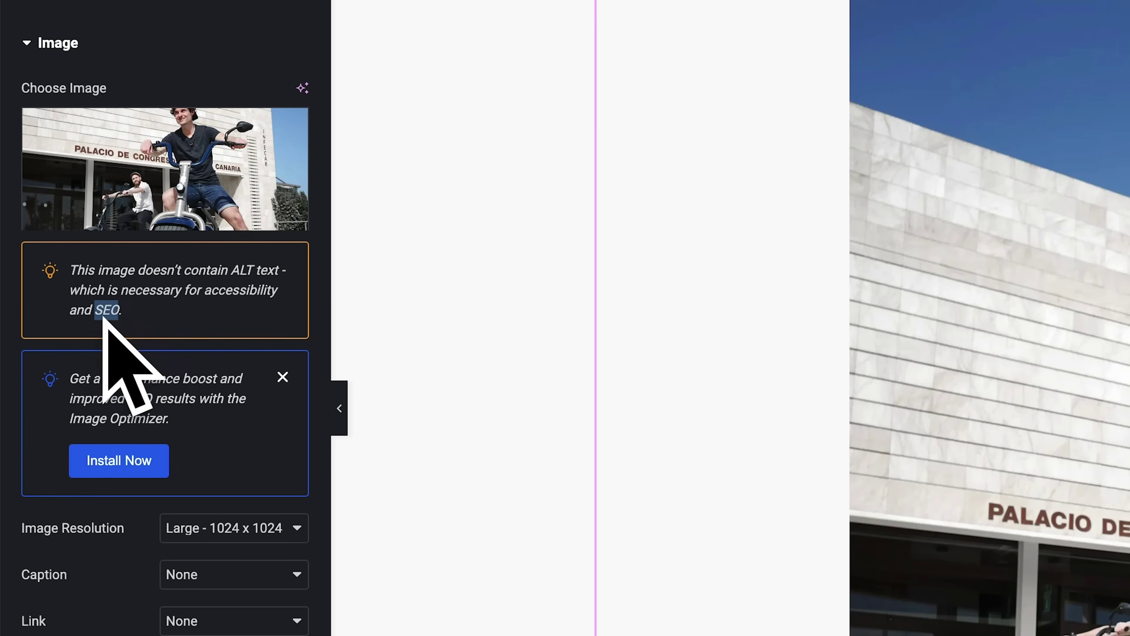
pyautogui.click(149, 395)
pyautogui.tripleClick(149, 395)
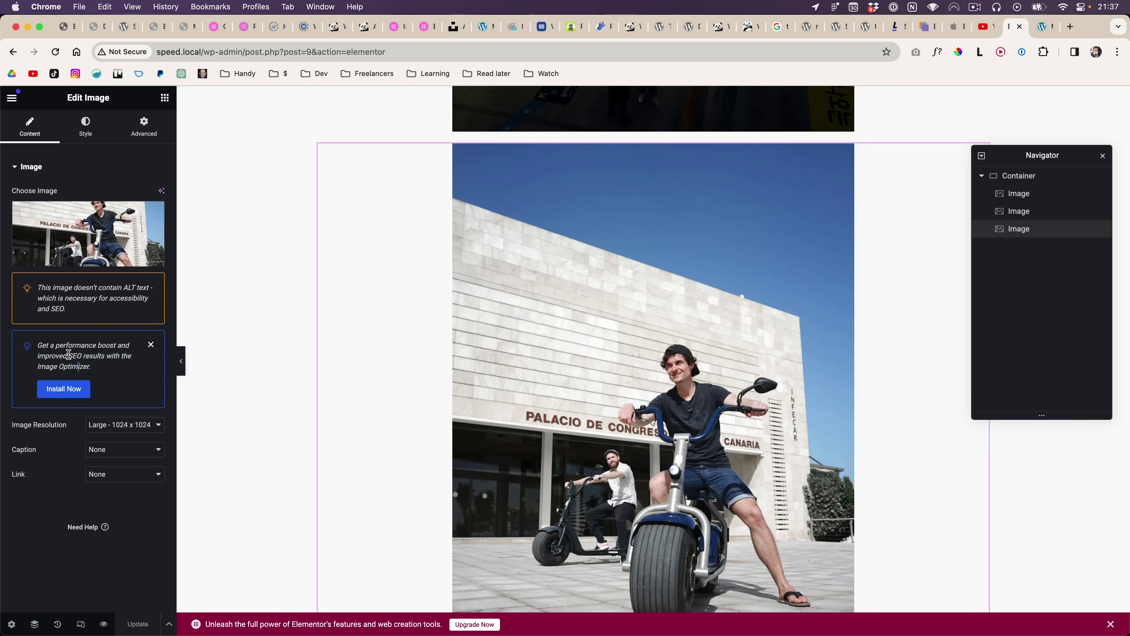
pyautogui.click(116, 384)
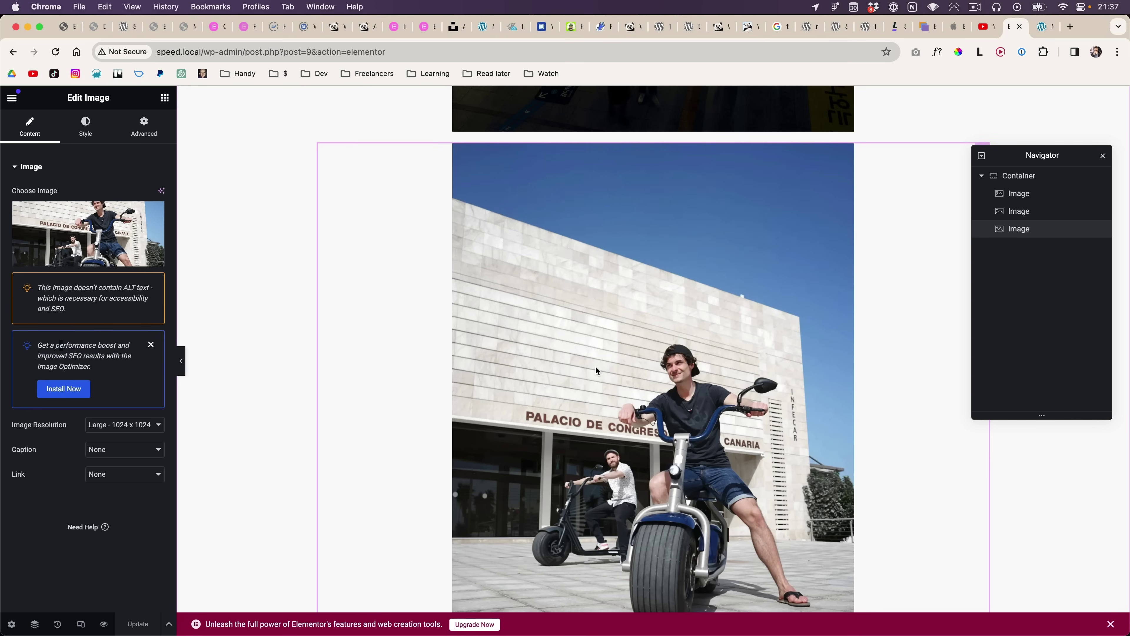
pyautogui.scroll(-2, 597, 371)
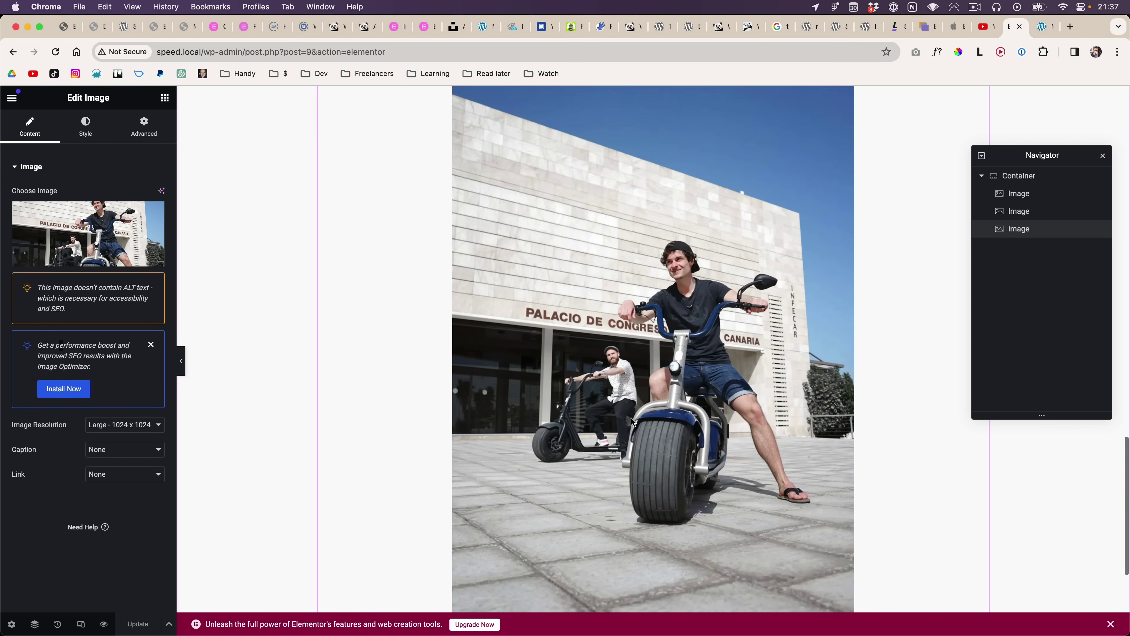
pyautogui.click(71, 258)
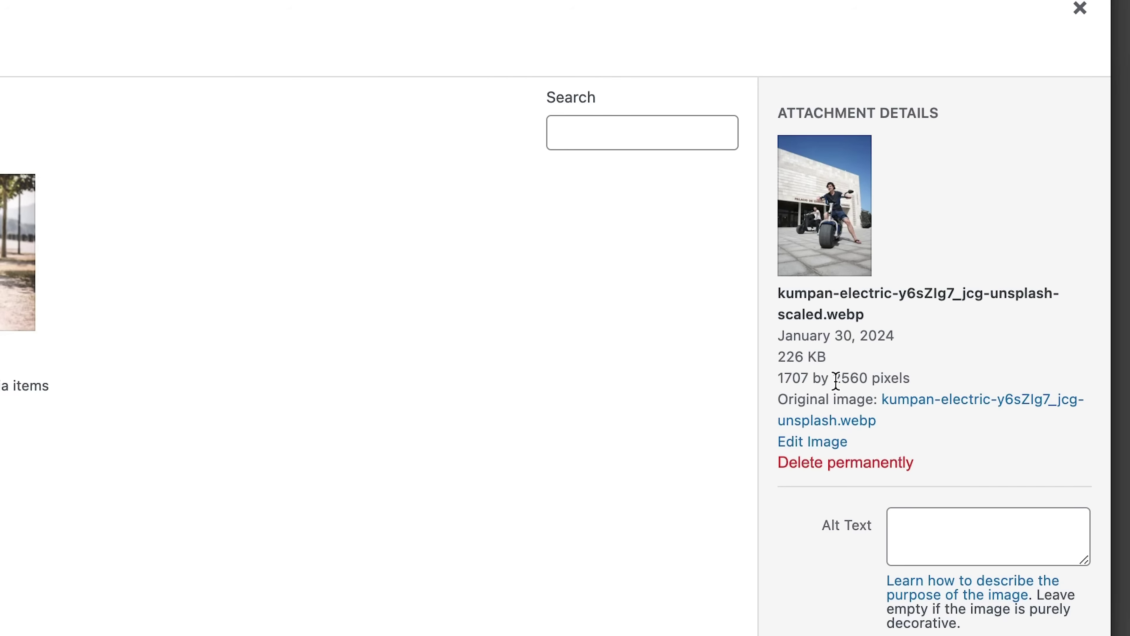
pyautogui.click(970, 86)
pyautogui.click(1097, 17)
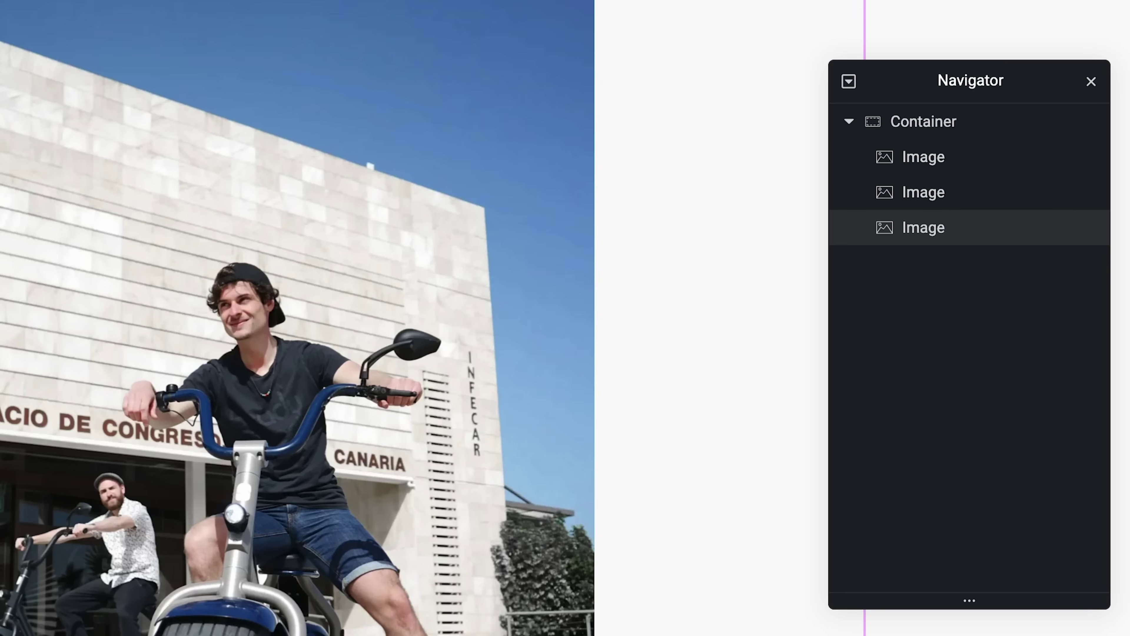
pyautogui.moveTo(54, 346); pyautogui.dragTo(72, 366)
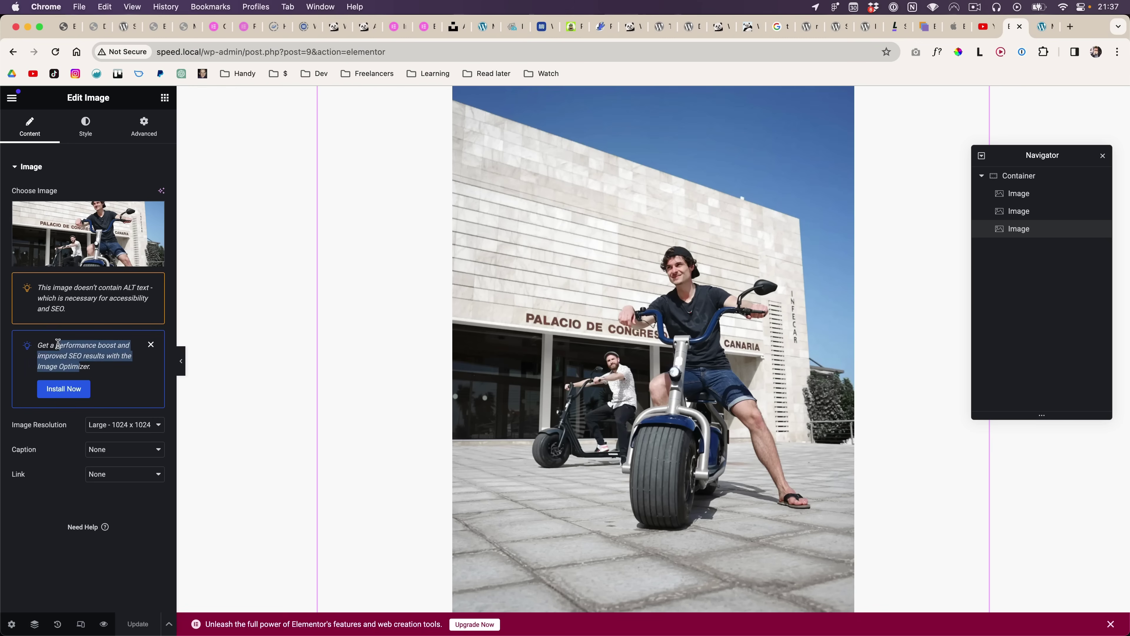
pyautogui.click(73, 365)
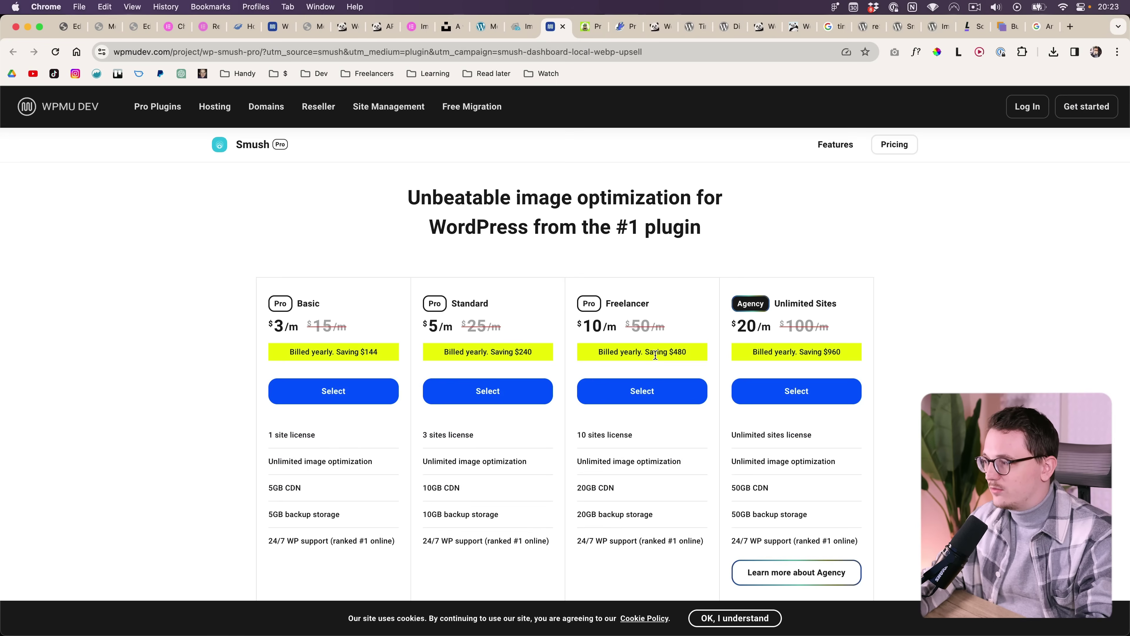
# Scroll down WPMU DEV's Smush Pro pricing plans, $3/m Basic to $20/m Unlimited.
pyautogui.scroll(-3, 783, 371)
# View Robin image optimizer and Optimole pricing, then Tinify's Web Ultra $149/year sign-up.
pyautogui.scroll(3, 783, 371)
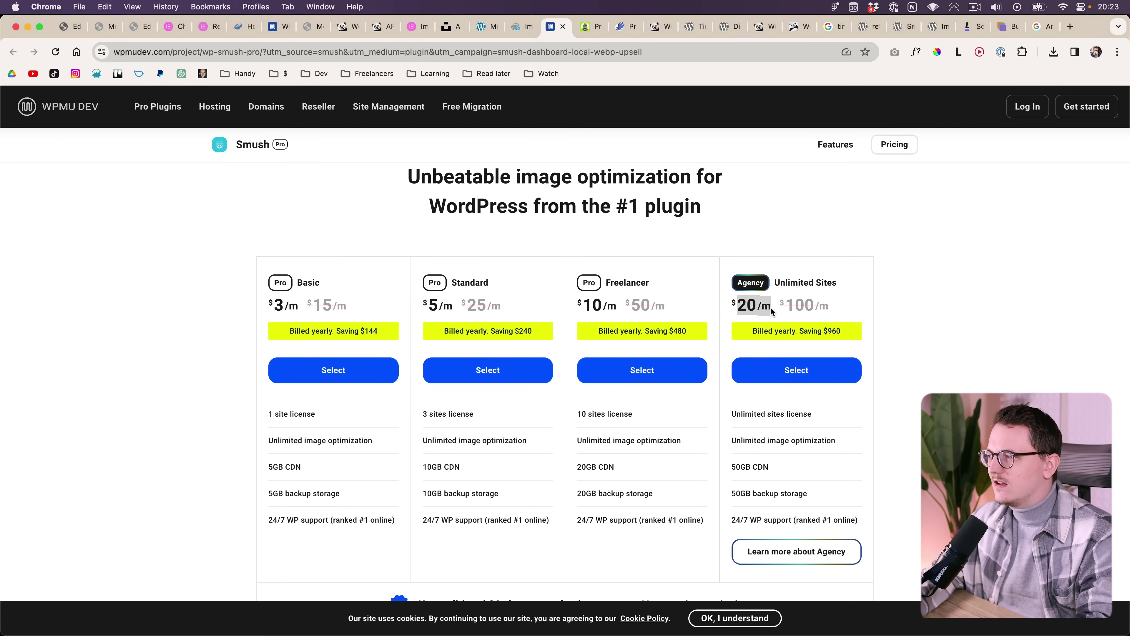
pyautogui.scroll(-1, 743, 404)
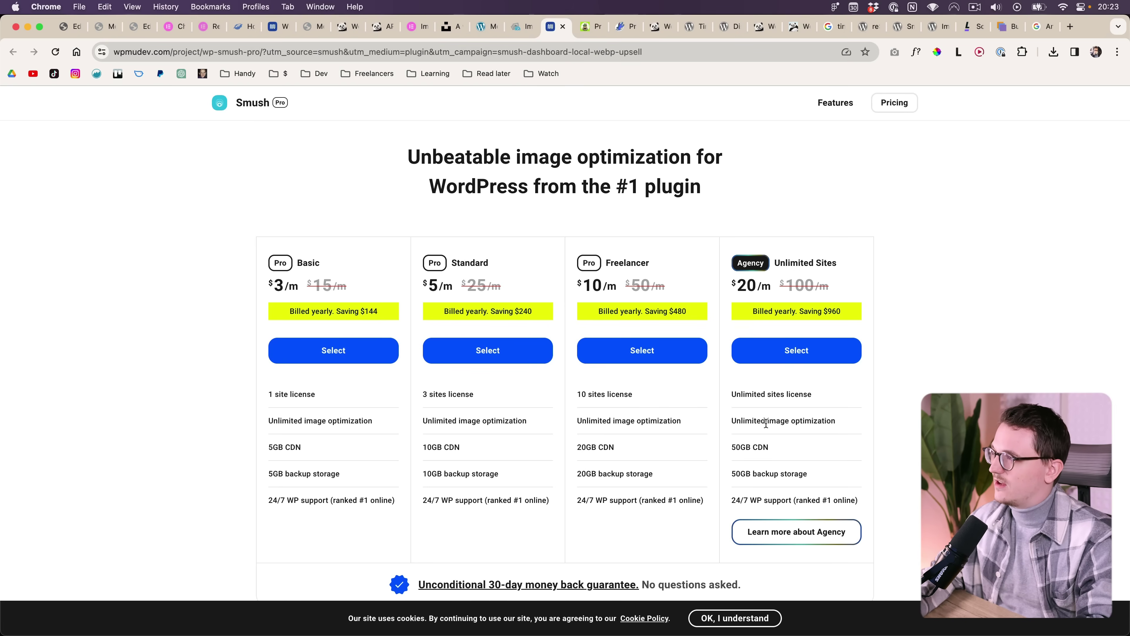
pyautogui.click(597, 26)
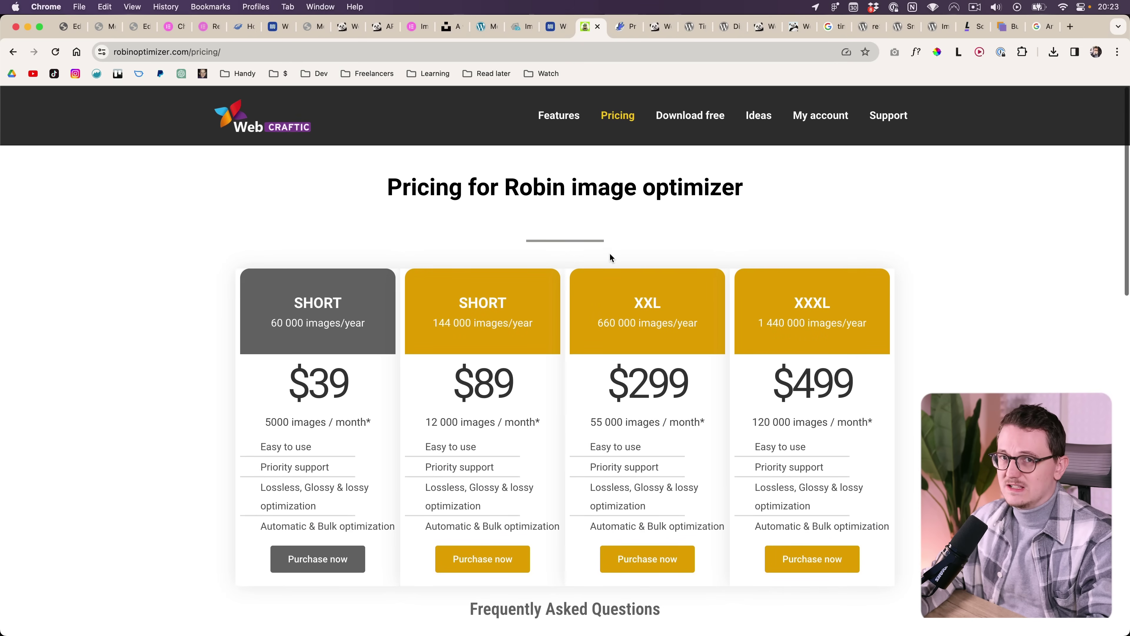
pyautogui.click(625, 27)
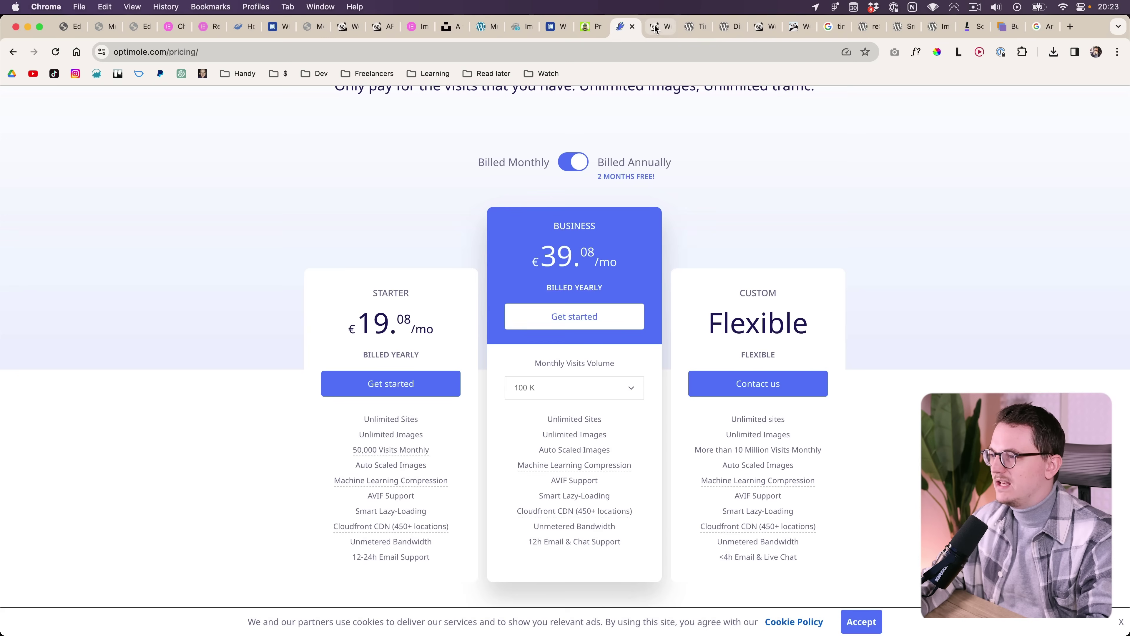
pyautogui.click(657, 29)
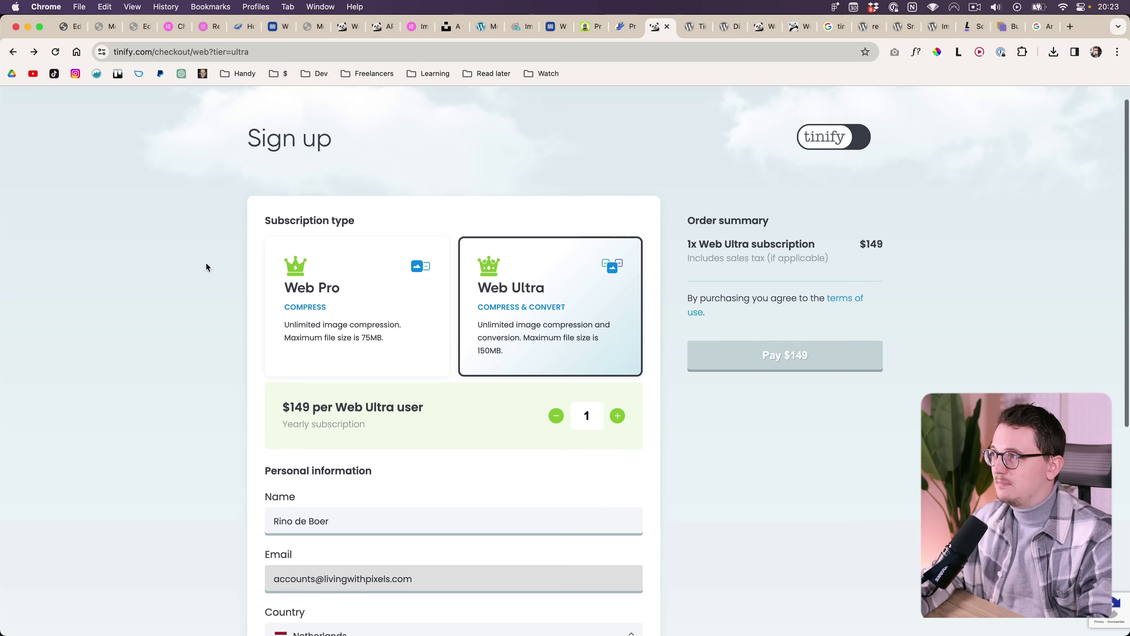
# Scroll Tinify's plans and work out the $149 Web Ultra yearly price per month (about 12.42).
pyautogui.scroll(-1, 197, 265)
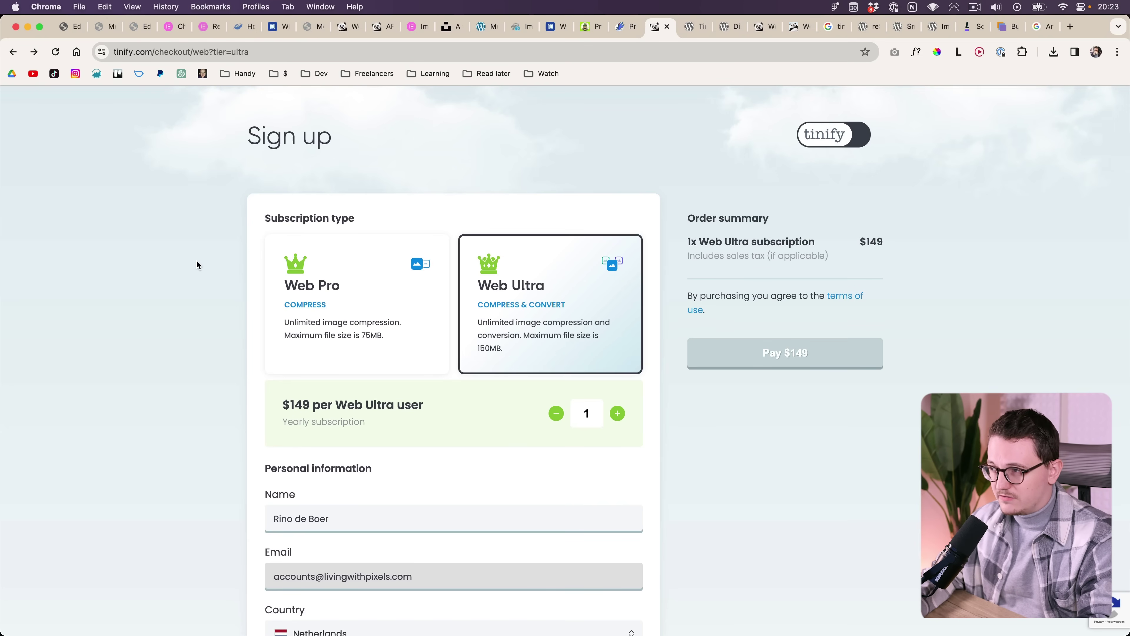
pyautogui.scroll(-1, 529, 342)
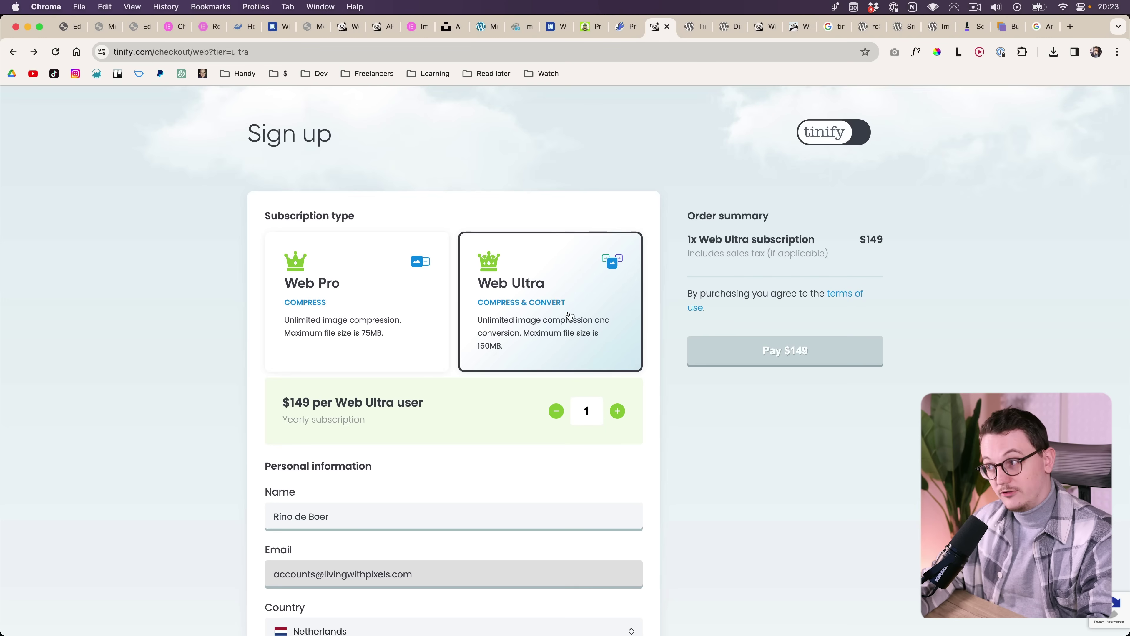
pyautogui.scroll(-3, 558, 346)
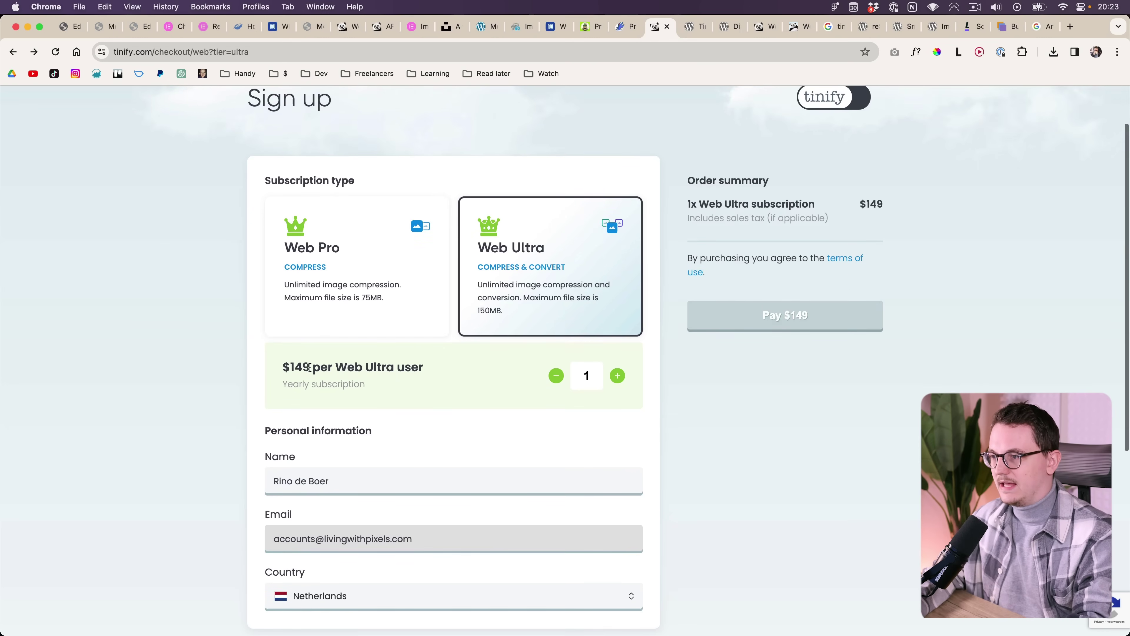
pyautogui.press('super+space')
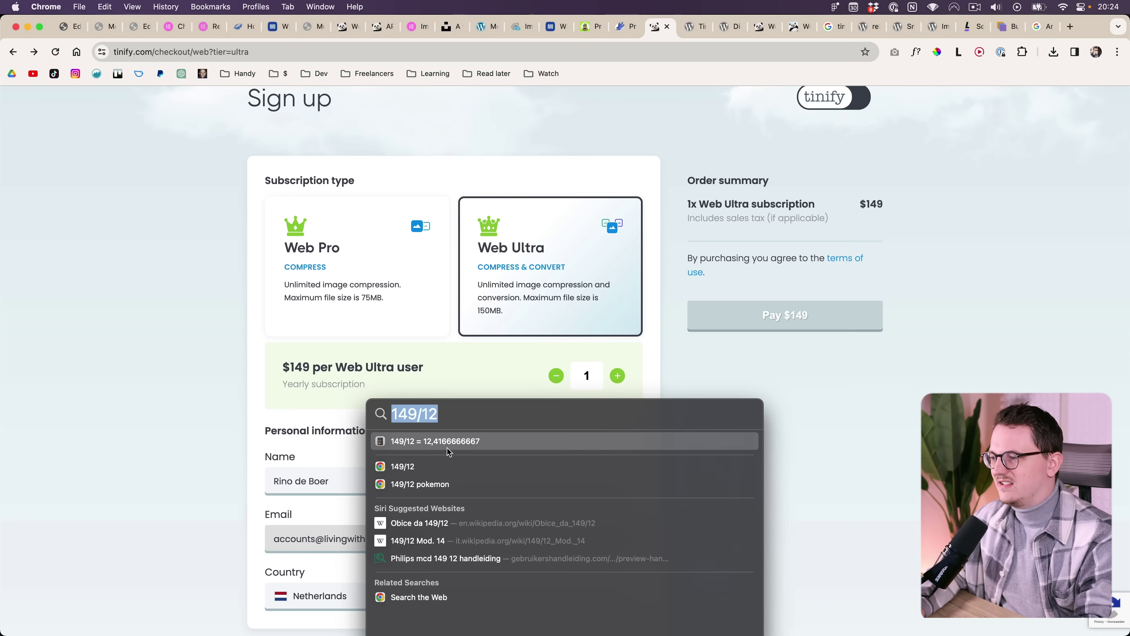
pyautogui.press('Escape')
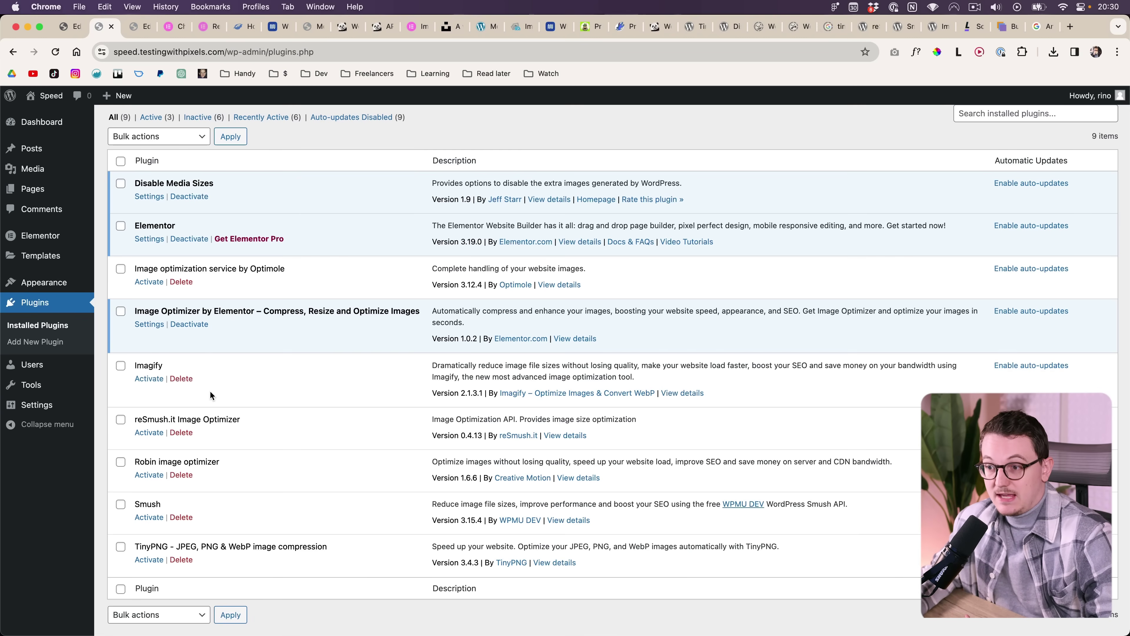
# Highlight the reSmush.it Image Optimizer plugin name, then clear the selection.
pyautogui.tripleClick(176, 418)
pyautogui.click(105, 422)
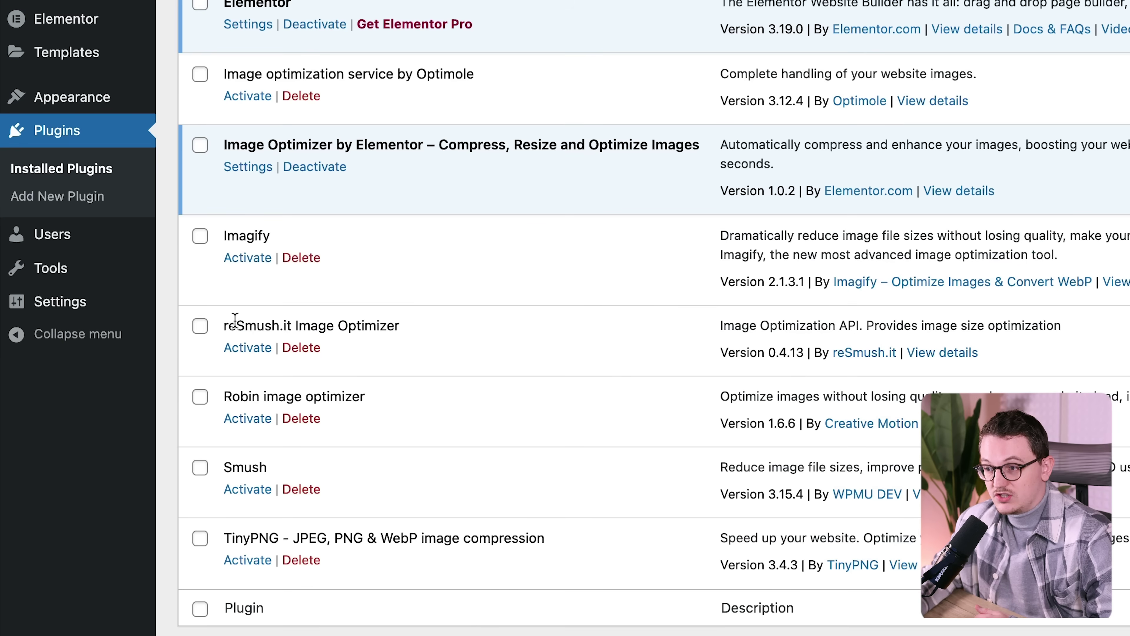
pyautogui.moveTo(236, 319); pyautogui.dragTo(434, 336)
pyautogui.click(359, 326)
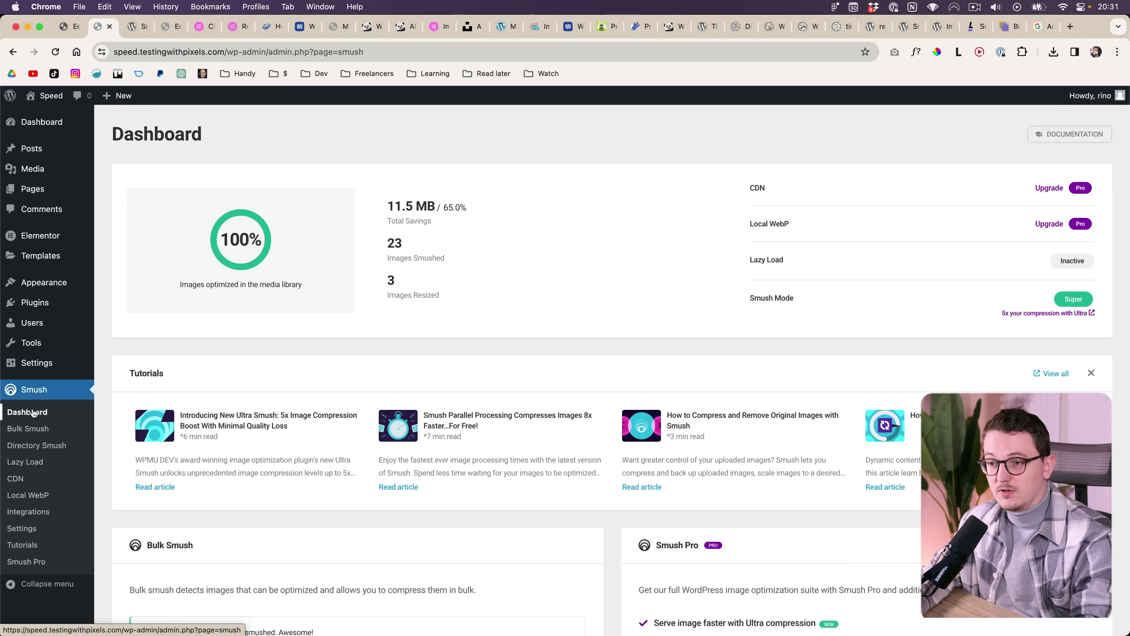
# On Smush's WordPress.org page, highlight the No Monthly Limits, up to 5 MB and annual limits wording.
pyautogui.hotkey('ctrl', 'Tab')
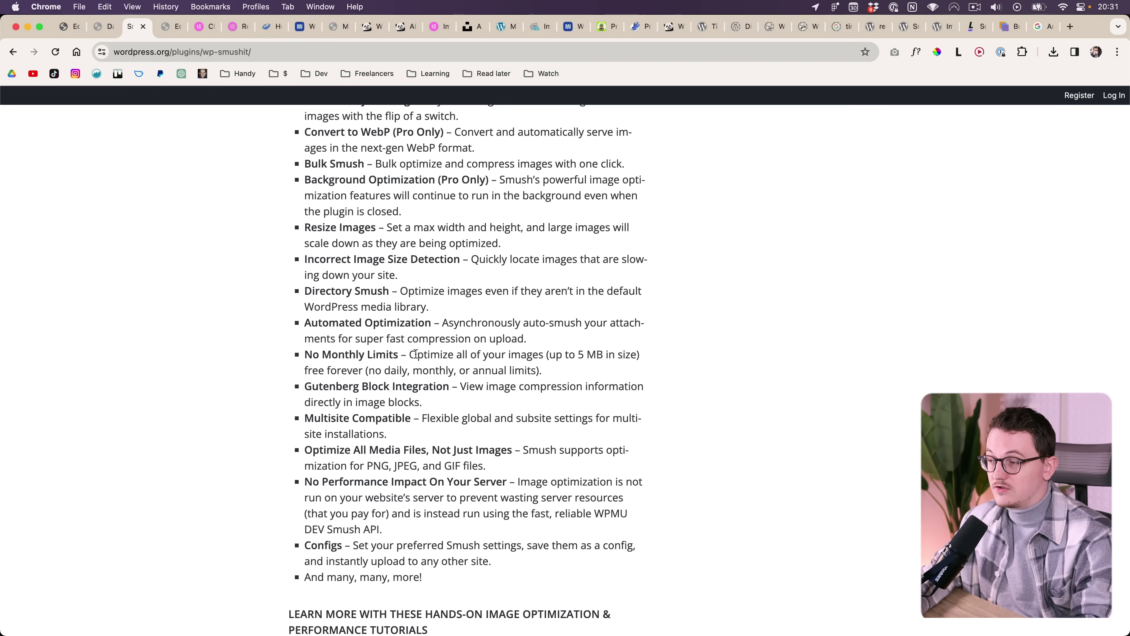
pyautogui.moveTo(424, 354); pyautogui.dragTo(552, 369)
pyautogui.click(549, 355)
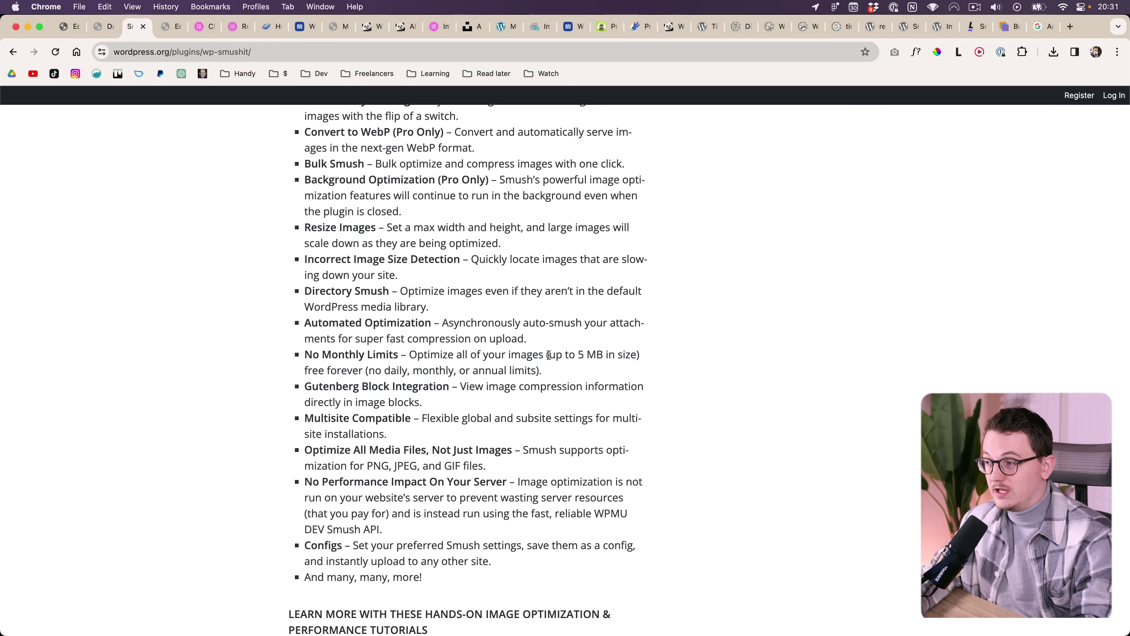
pyautogui.click(632, 354)
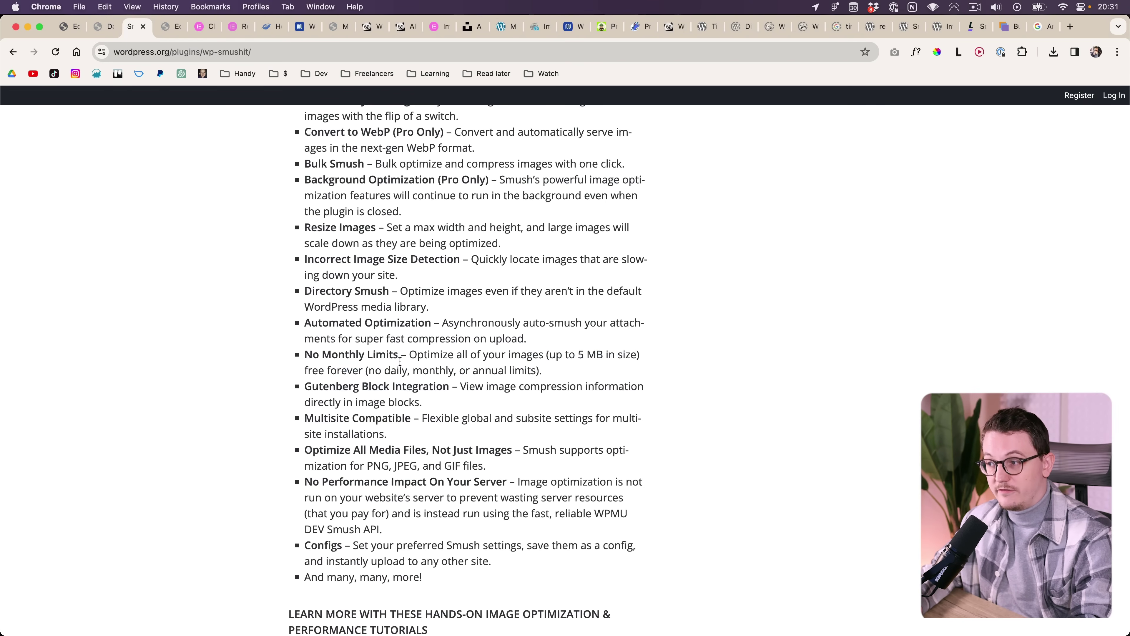
pyautogui.moveTo(419, 368); pyautogui.dragTo(347, 370)
pyautogui.click(357, 377)
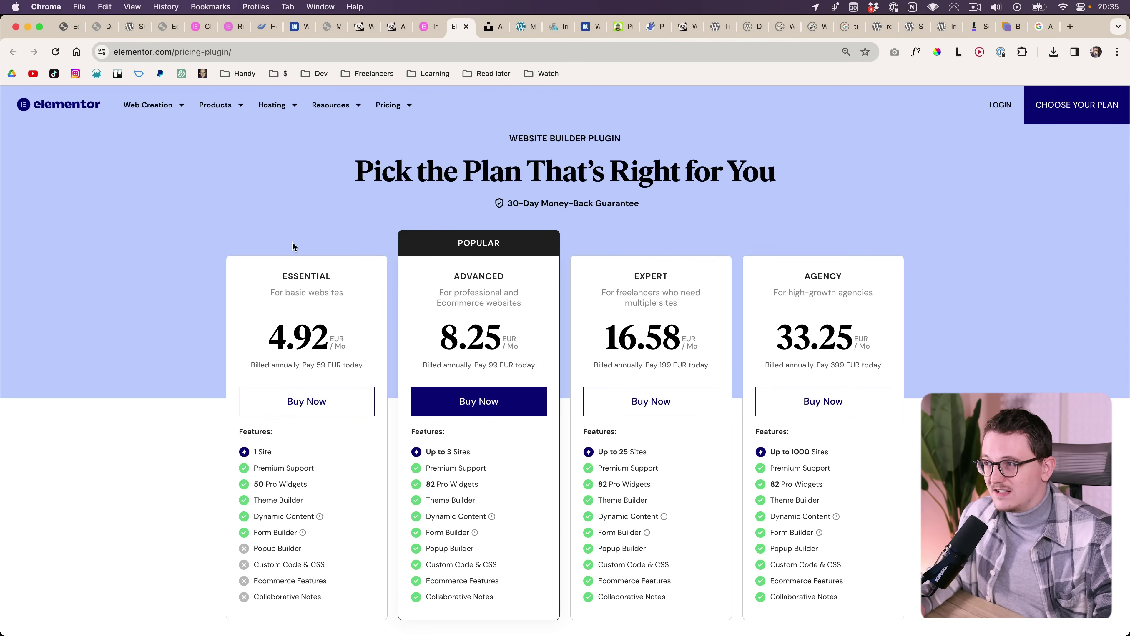
pyautogui.moveTo(398, 107)
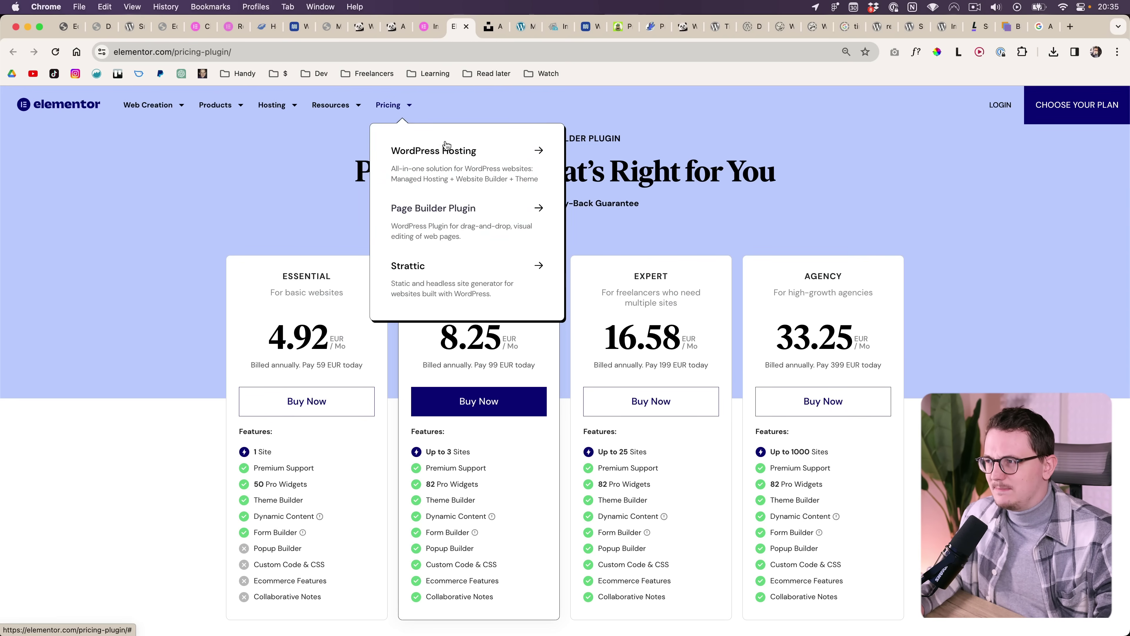
pyautogui.click(439, 151)
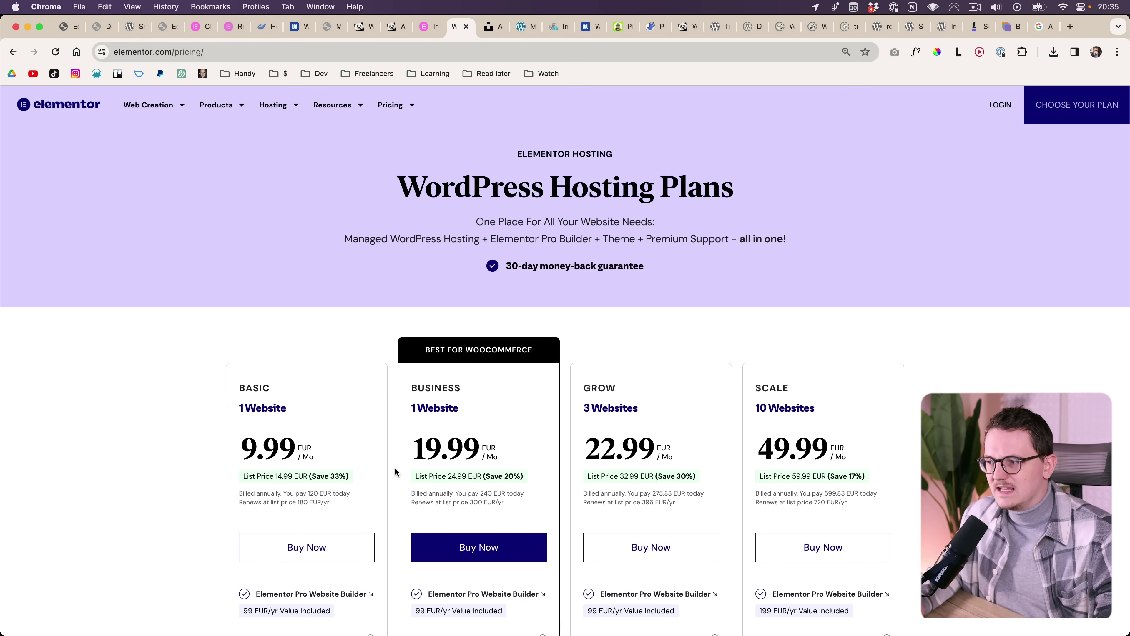
pyautogui.scroll(-3, 394, 469)
pyautogui.scroll(3, 392, 472)
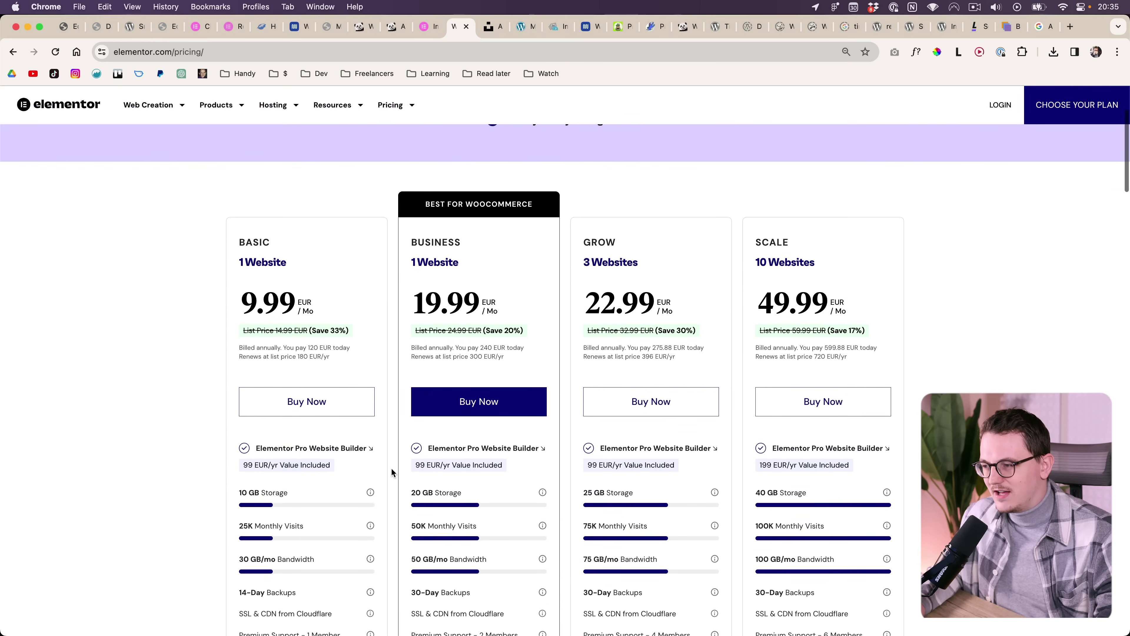
pyautogui.press('super+bracketleft')
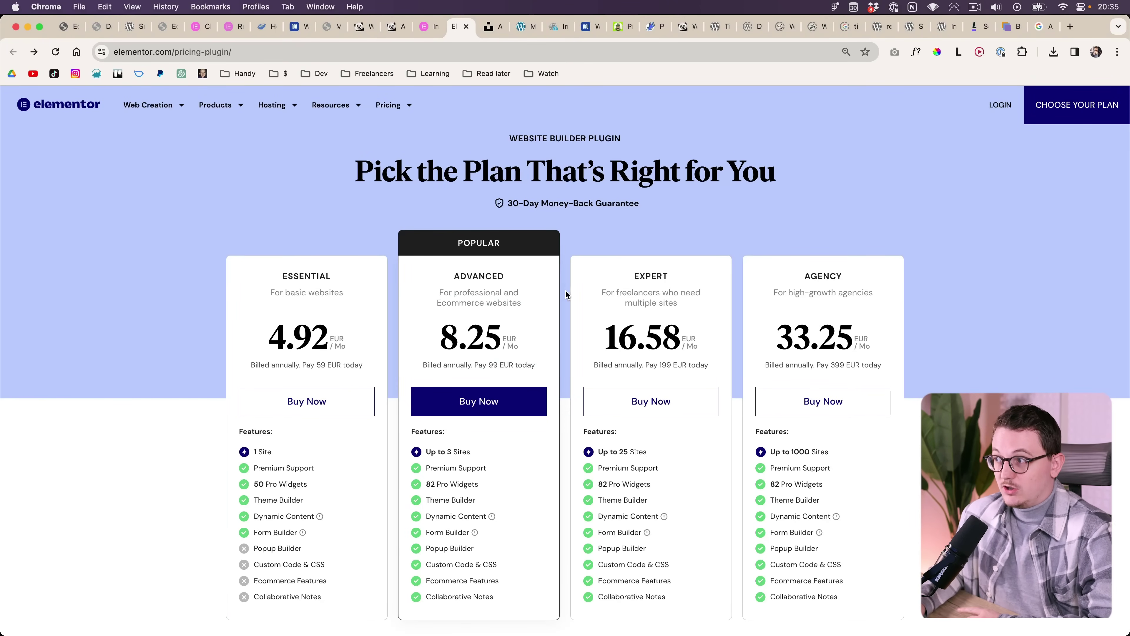
pyautogui.doubleClick(834, 273)
pyautogui.click(803, 321)
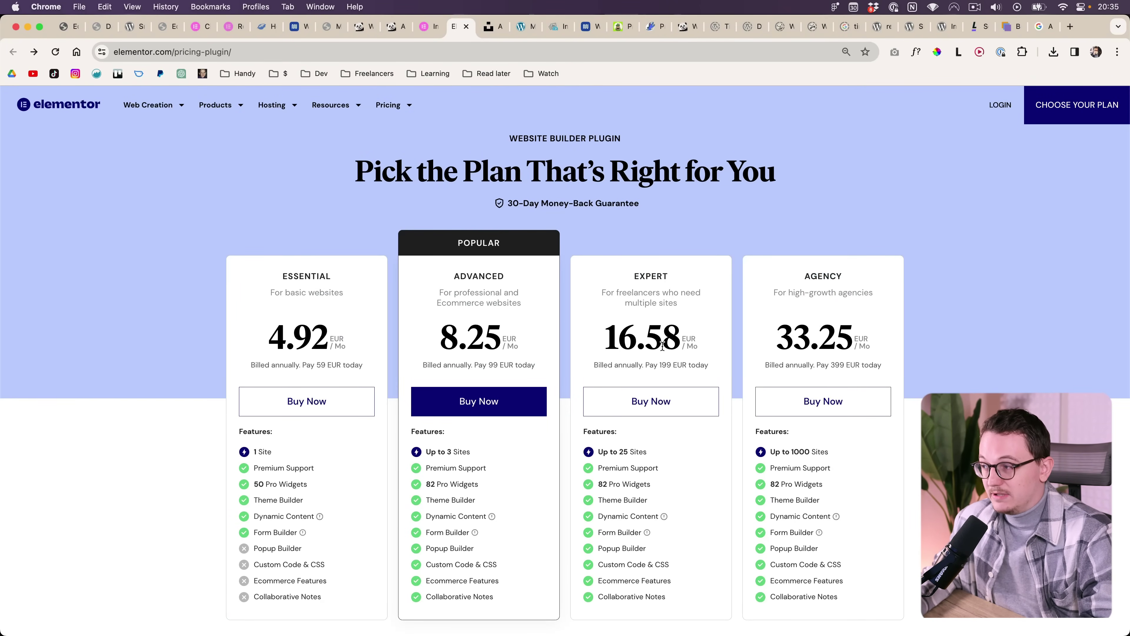